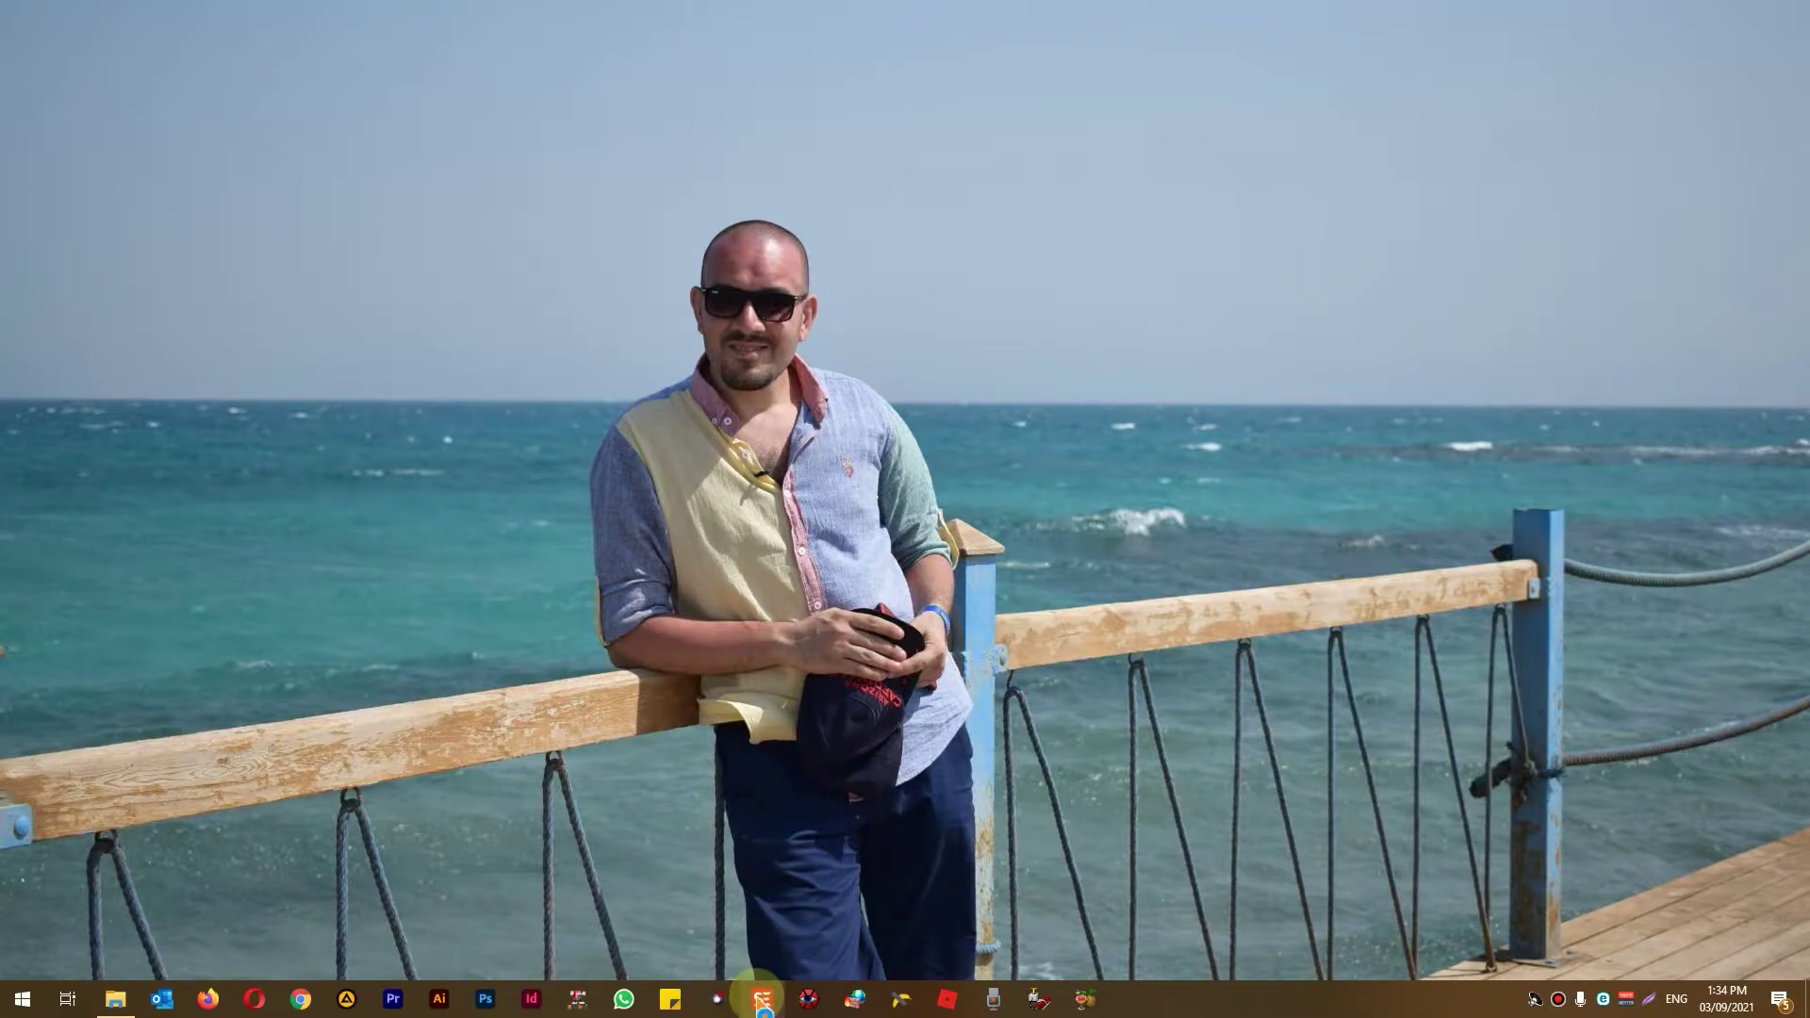
- Switch to Subtitle Edit and look through the first five Arabic subtitle lines
left_click(762, 1003)
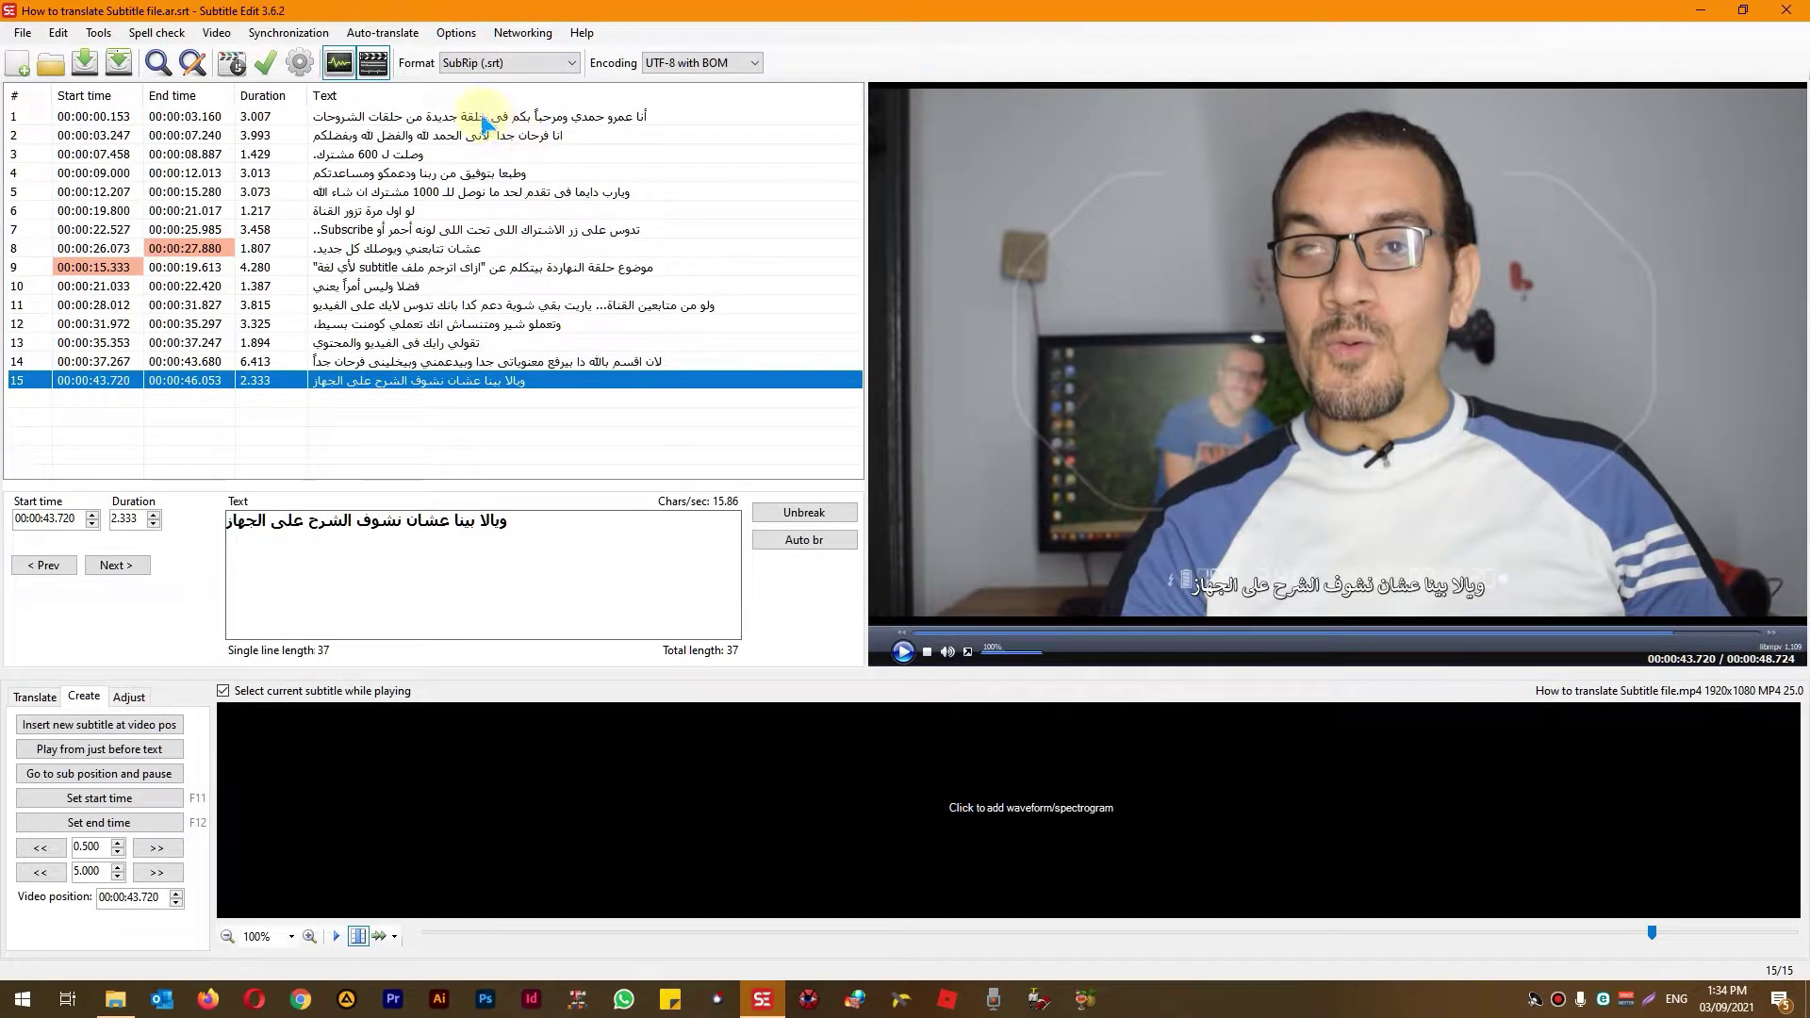
left_click(341, 117)
left_click(343, 138)
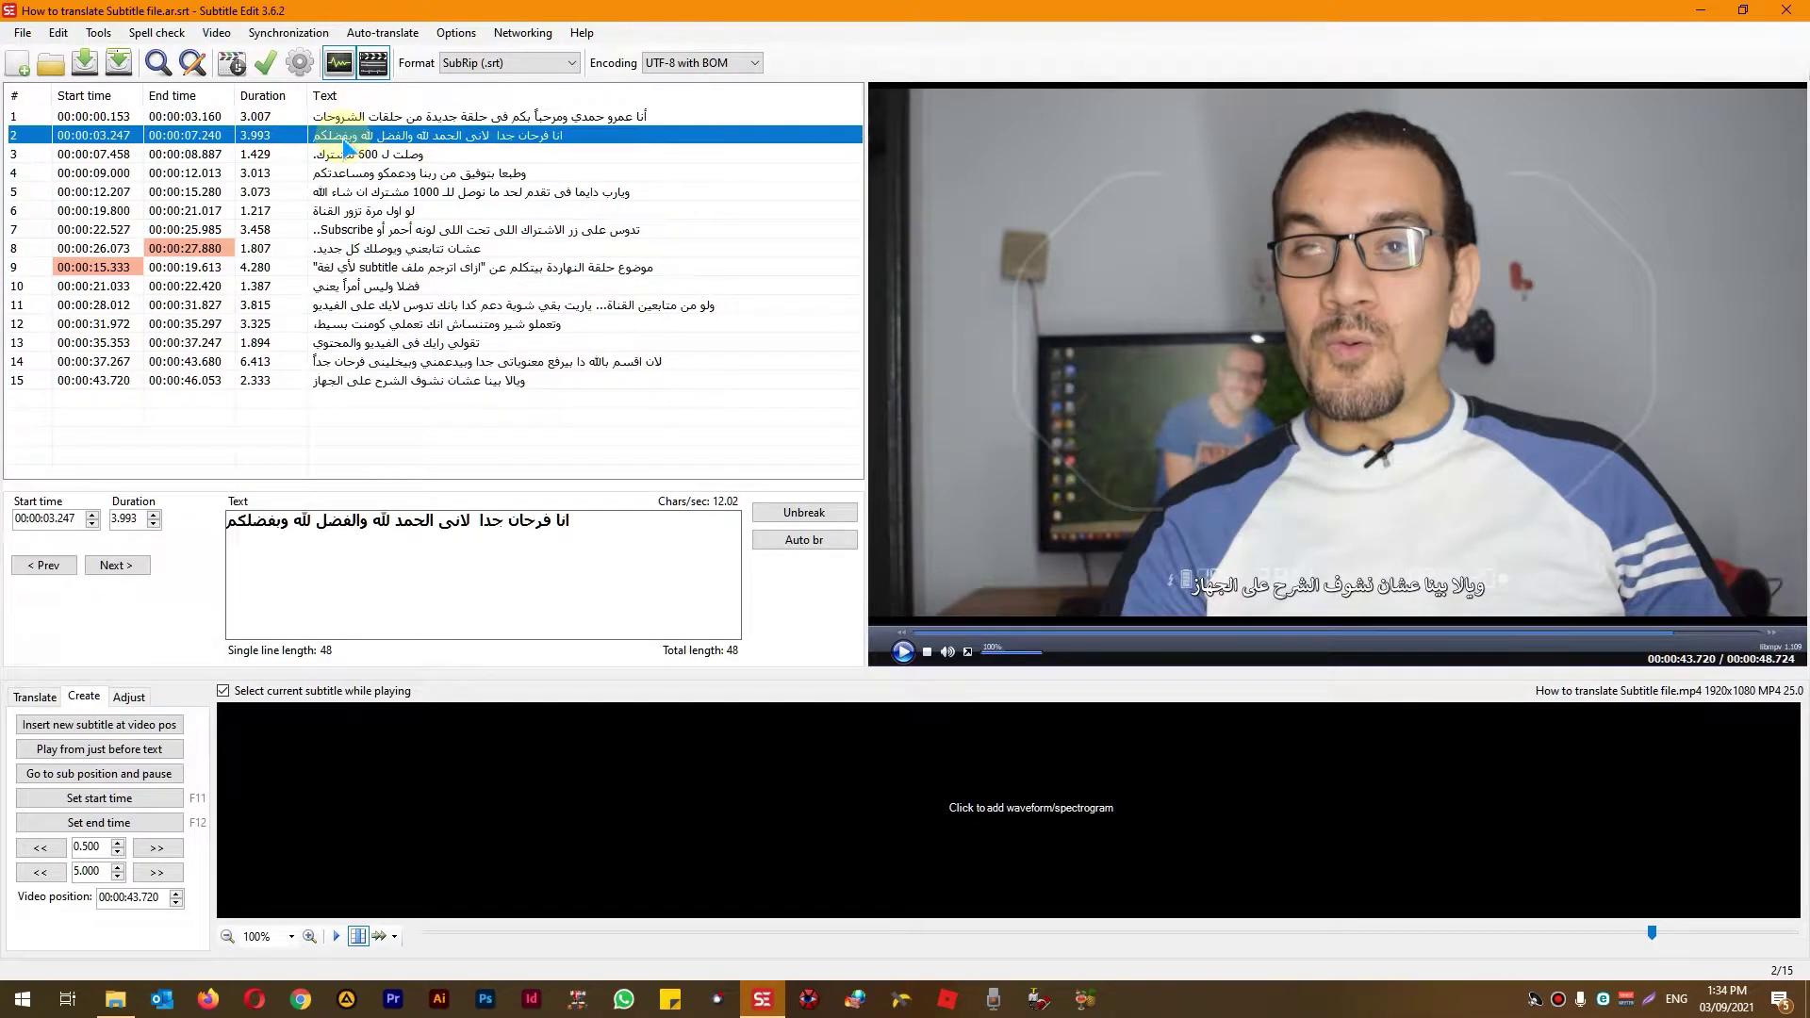
left_click(347, 155)
left_click(348, 175)
left_click(351, 193)
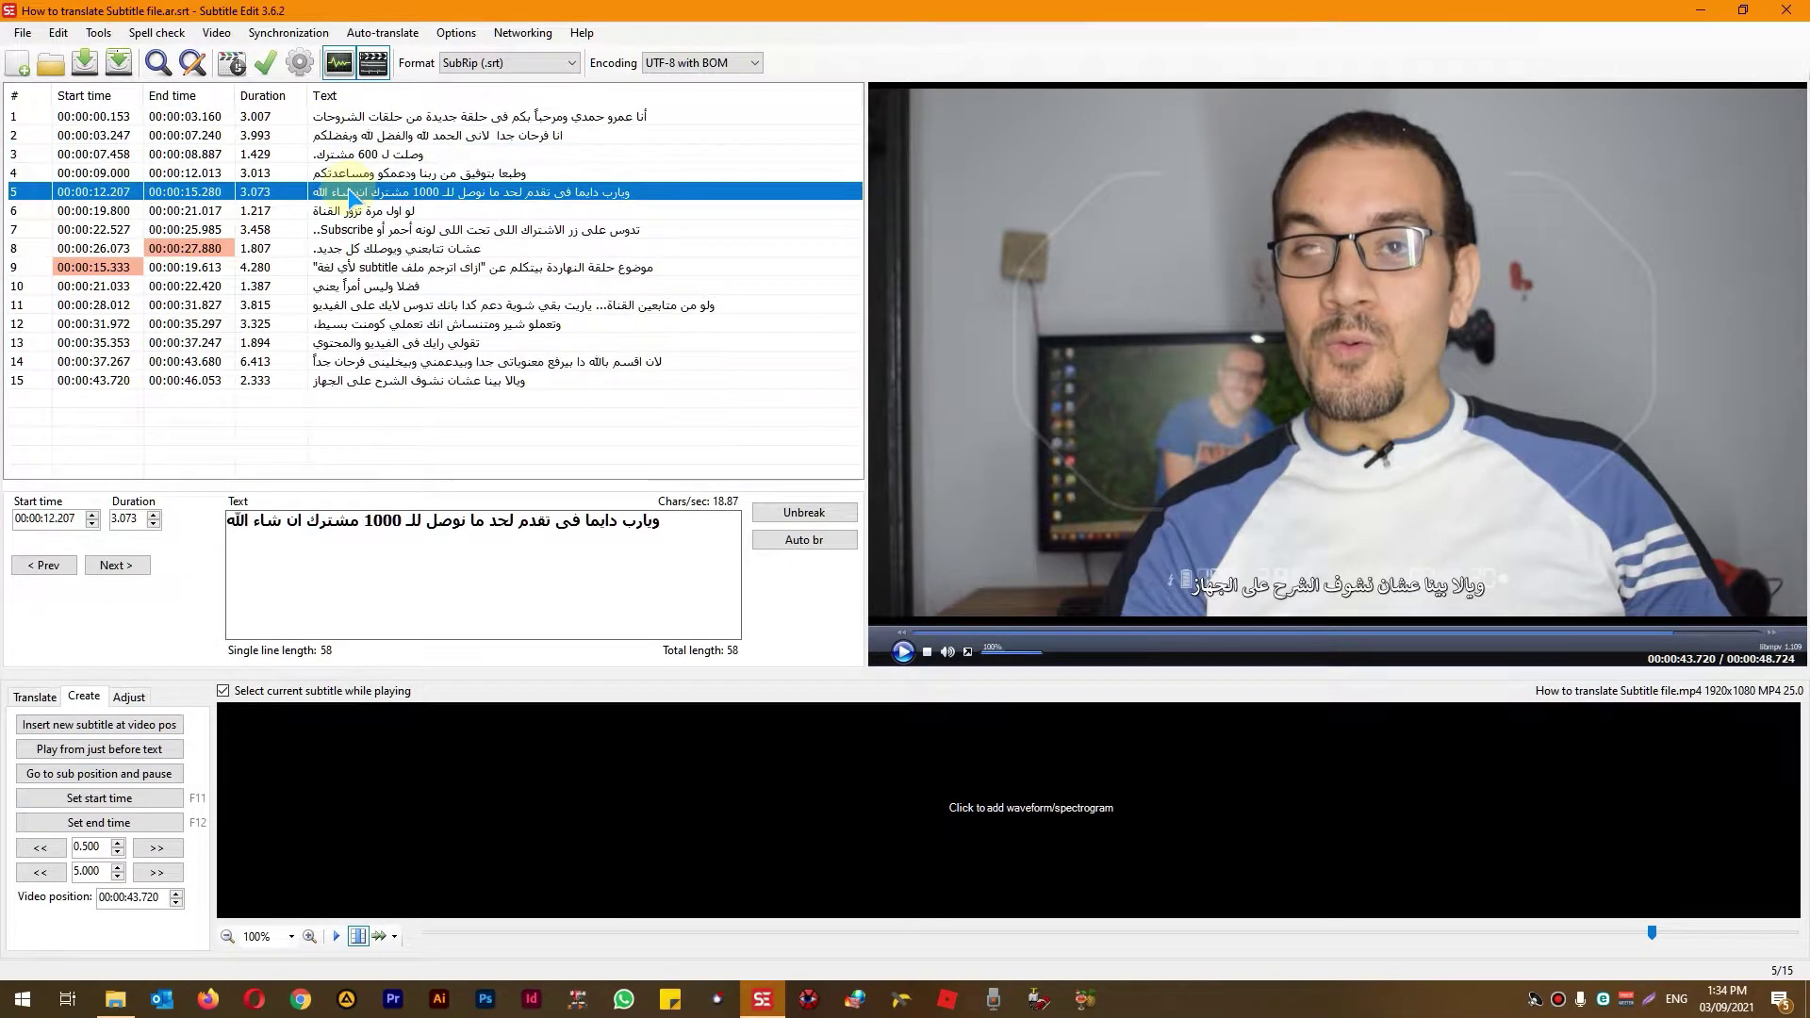
- Switch to File Explorer and rename the subtitle file as "How to translate Subtitle file" to match the video's name
left_click(115, 1000)
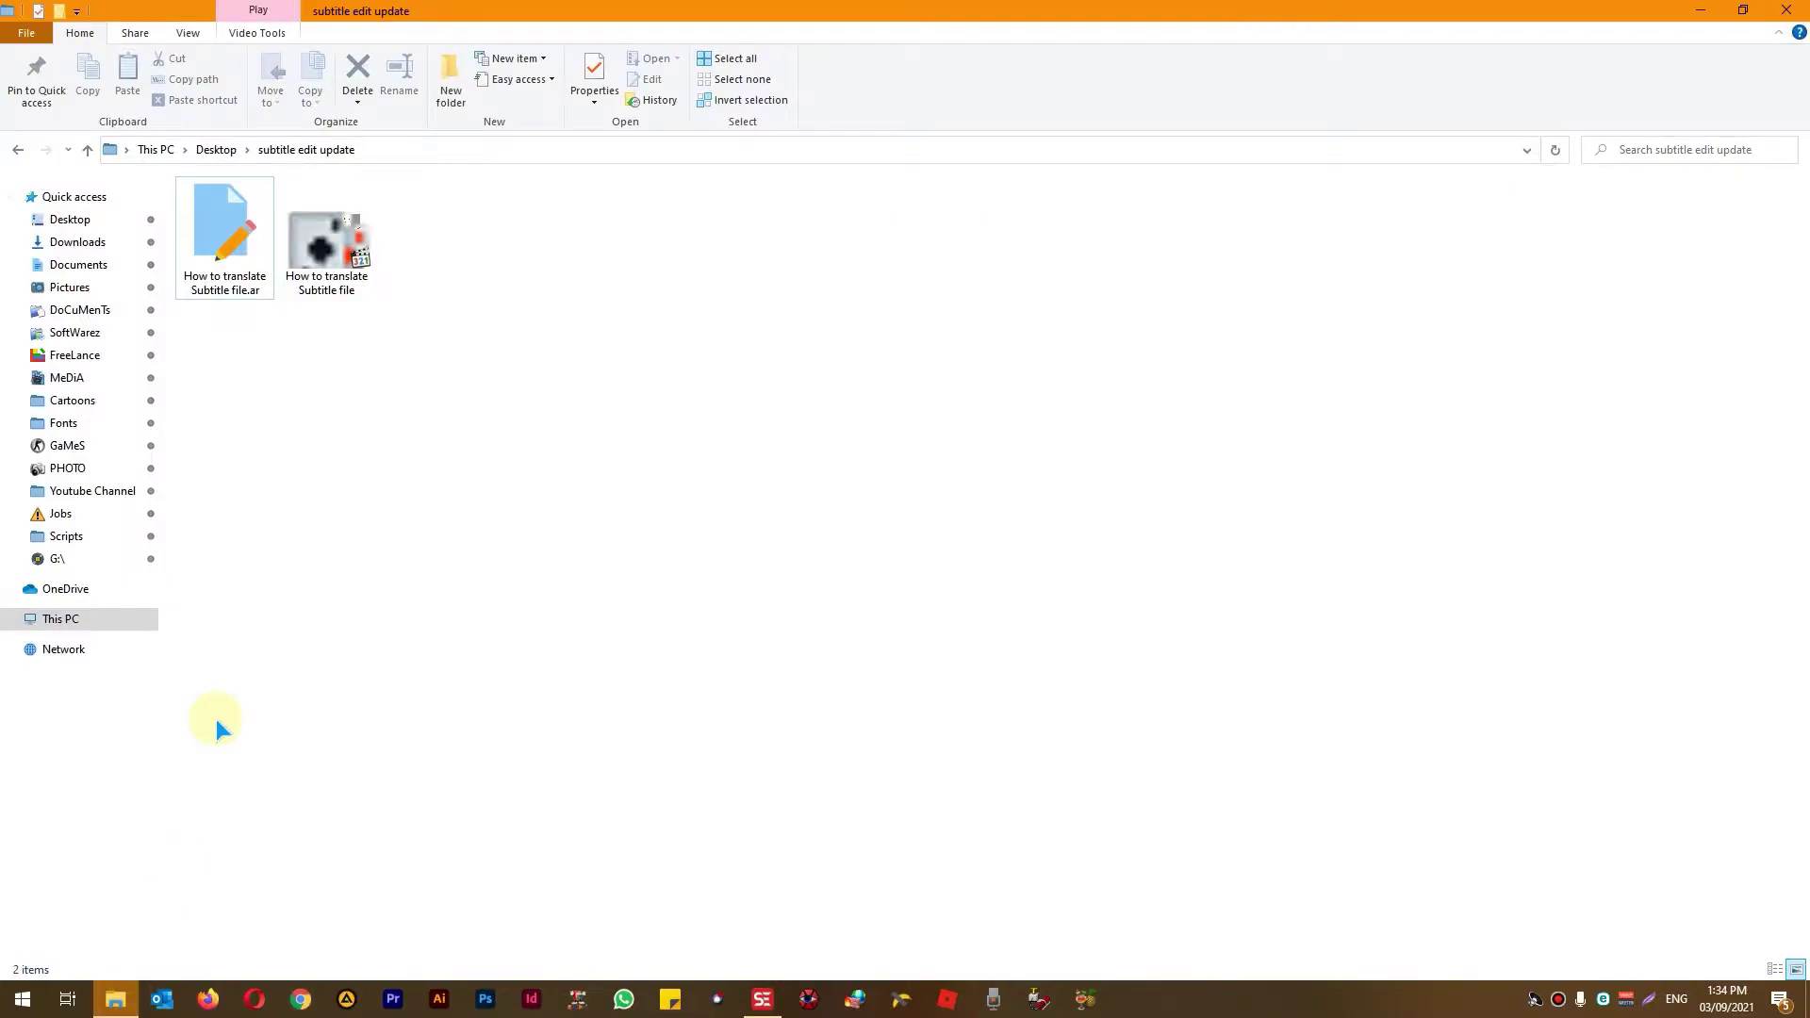
left_click(219, 247)
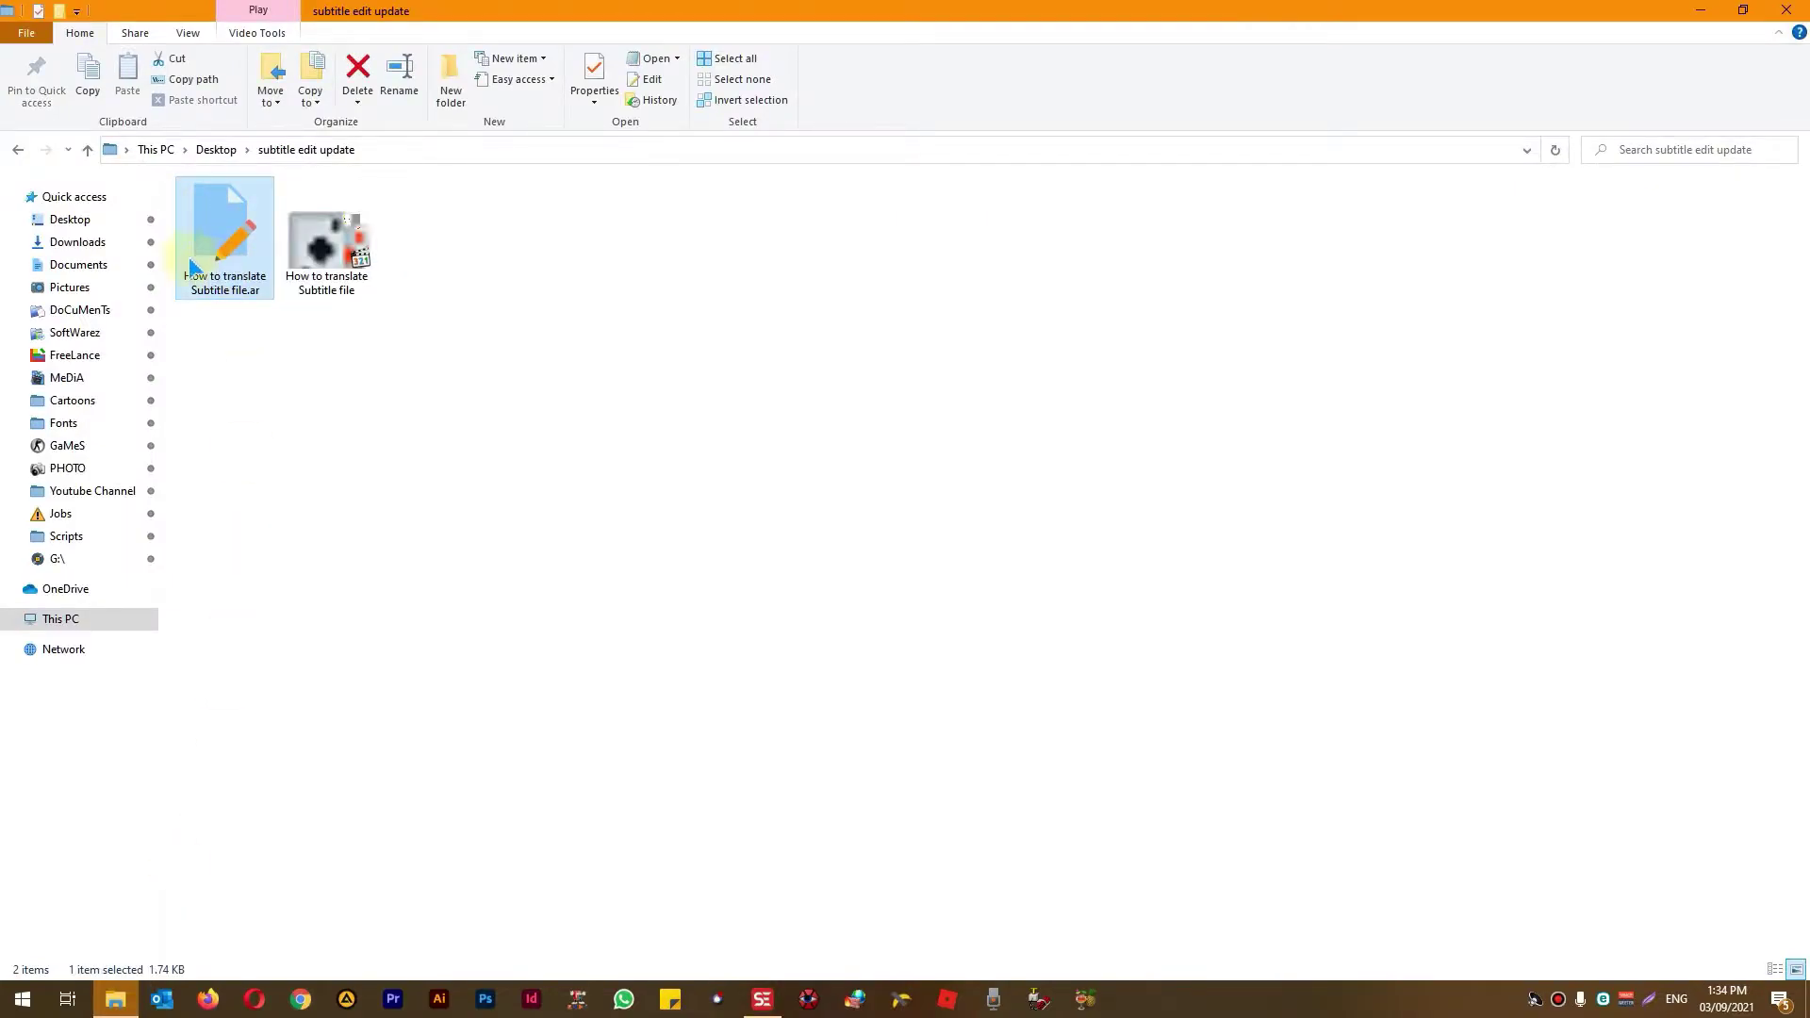
left_click(325, 247)
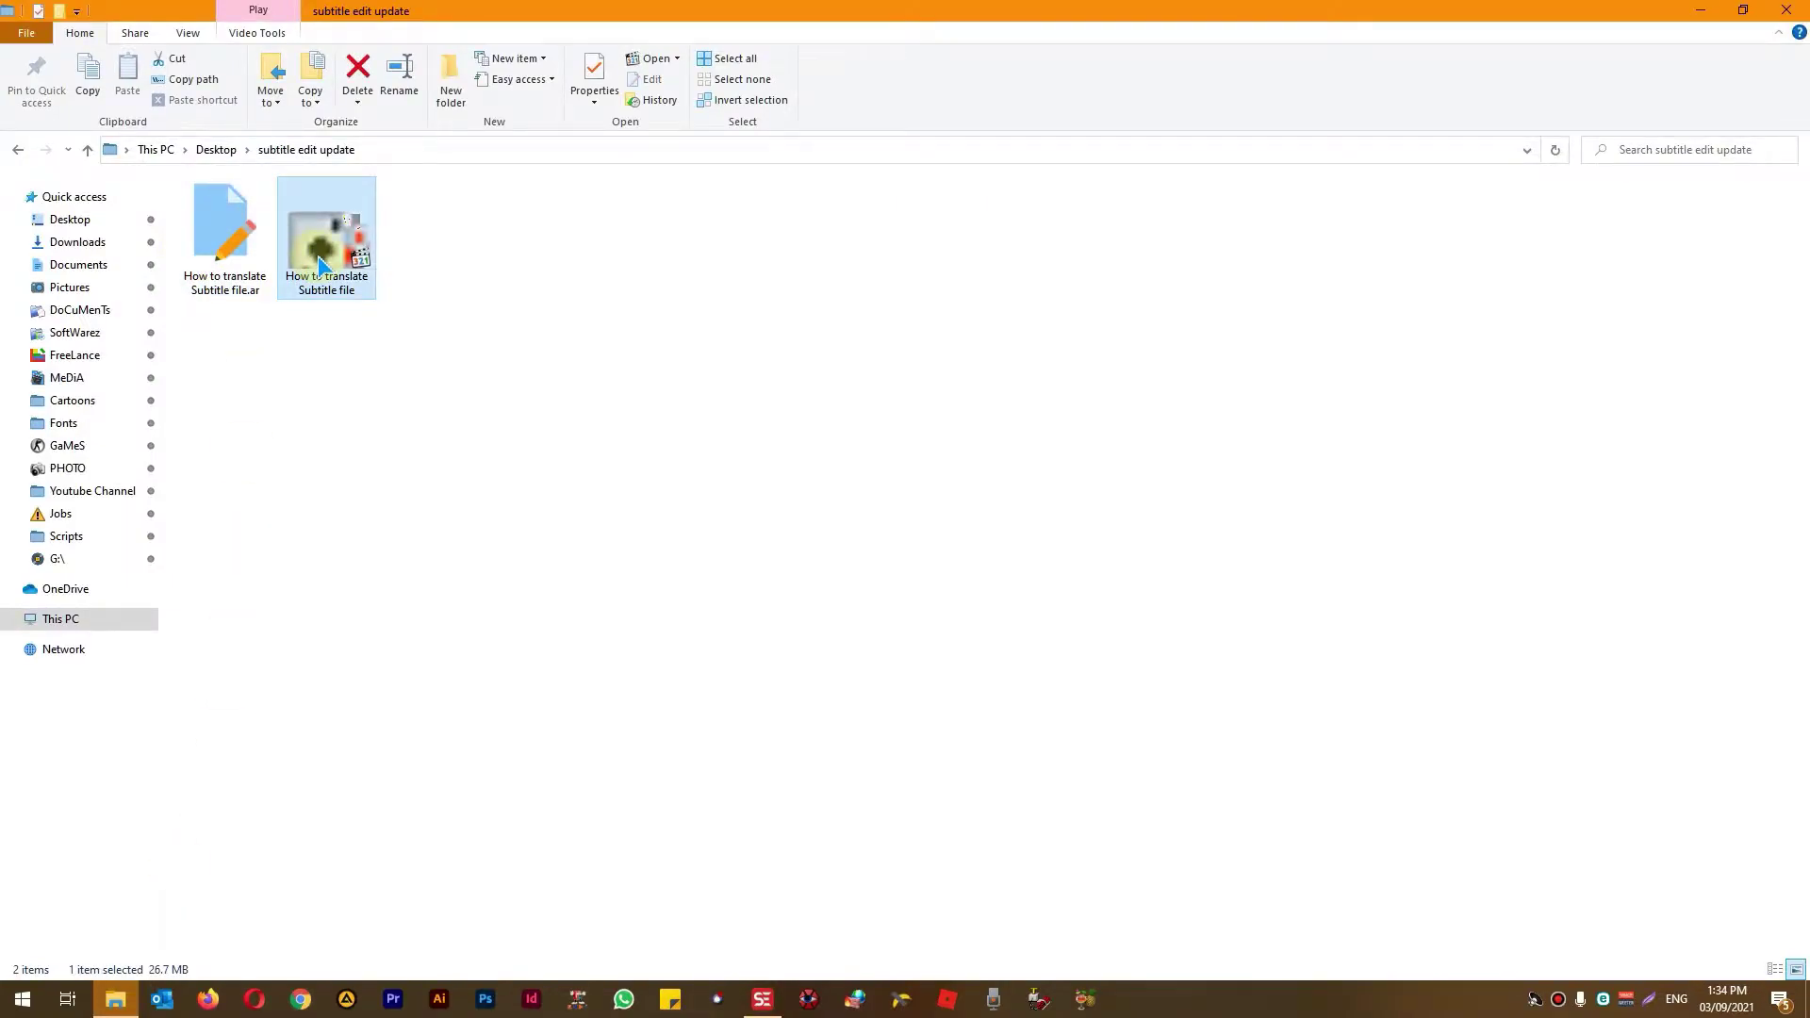
left_click(238, 298)
left_click(236, 296)
double_click(252, 290)
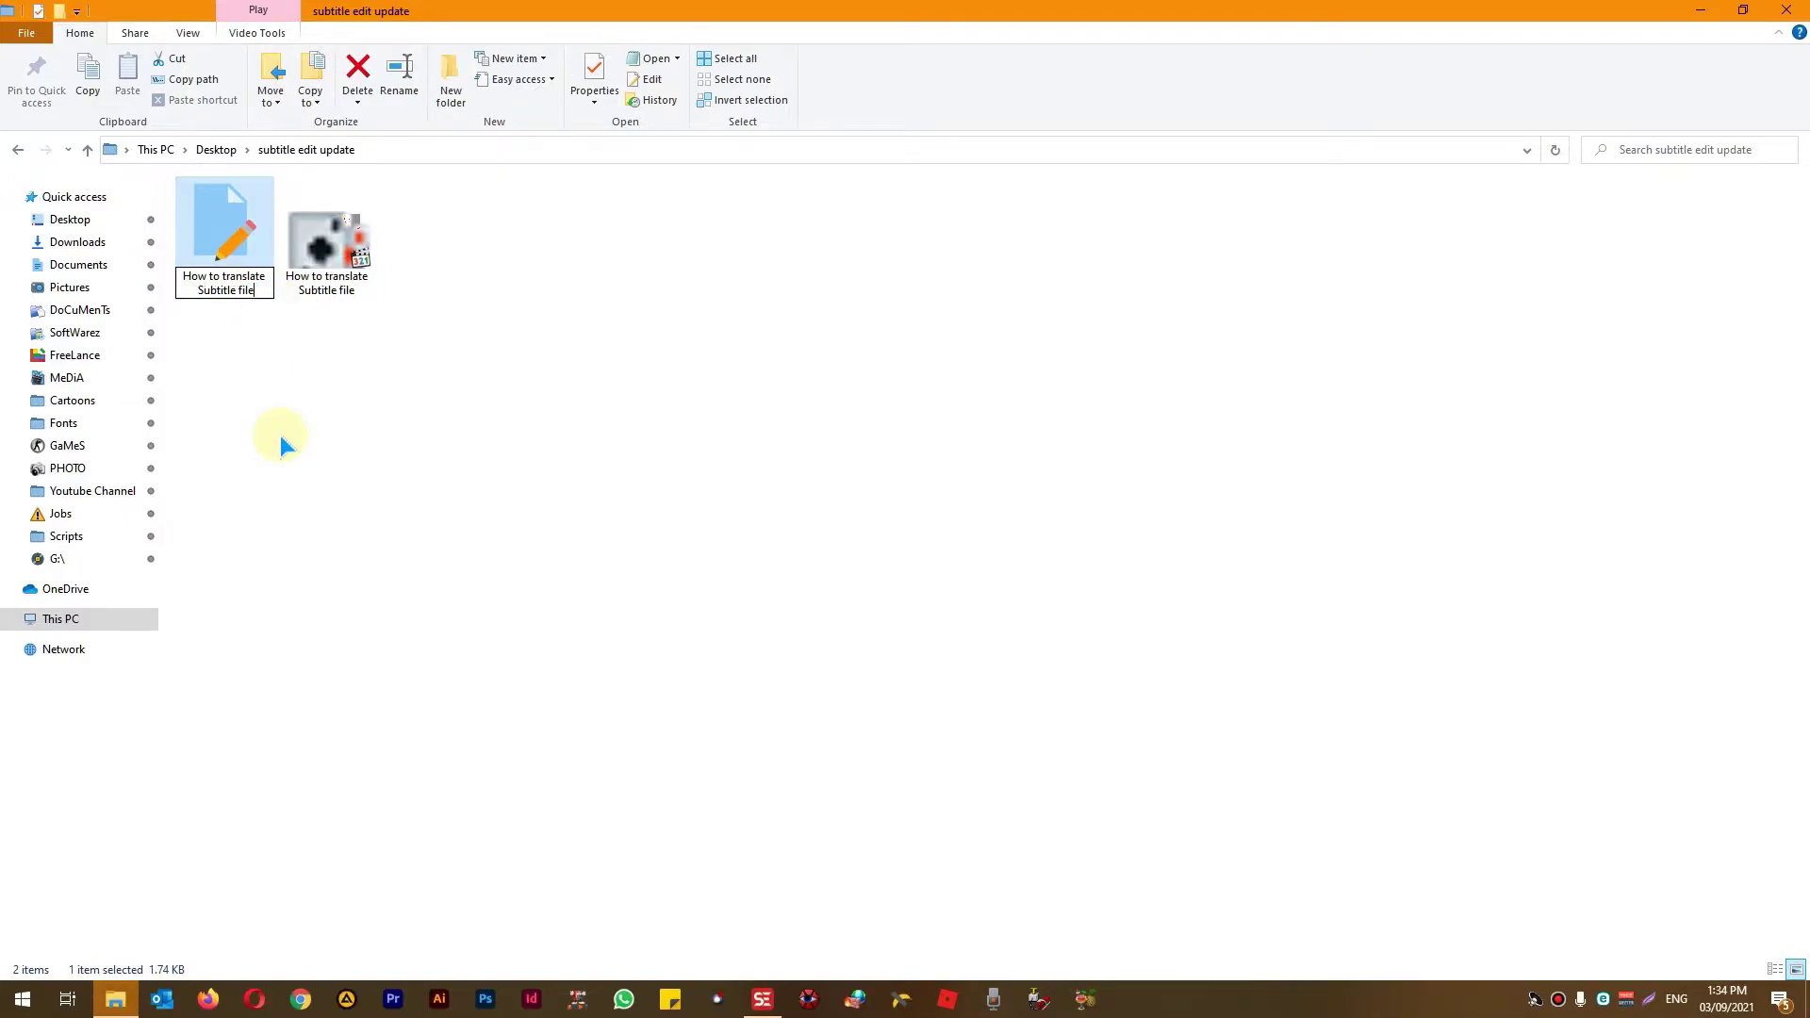
key("Return")
- Play the original video in the subtitle edit update folder and close the player
left_click(320, 247)
left_click(237, 238)
left_click(311, 255)
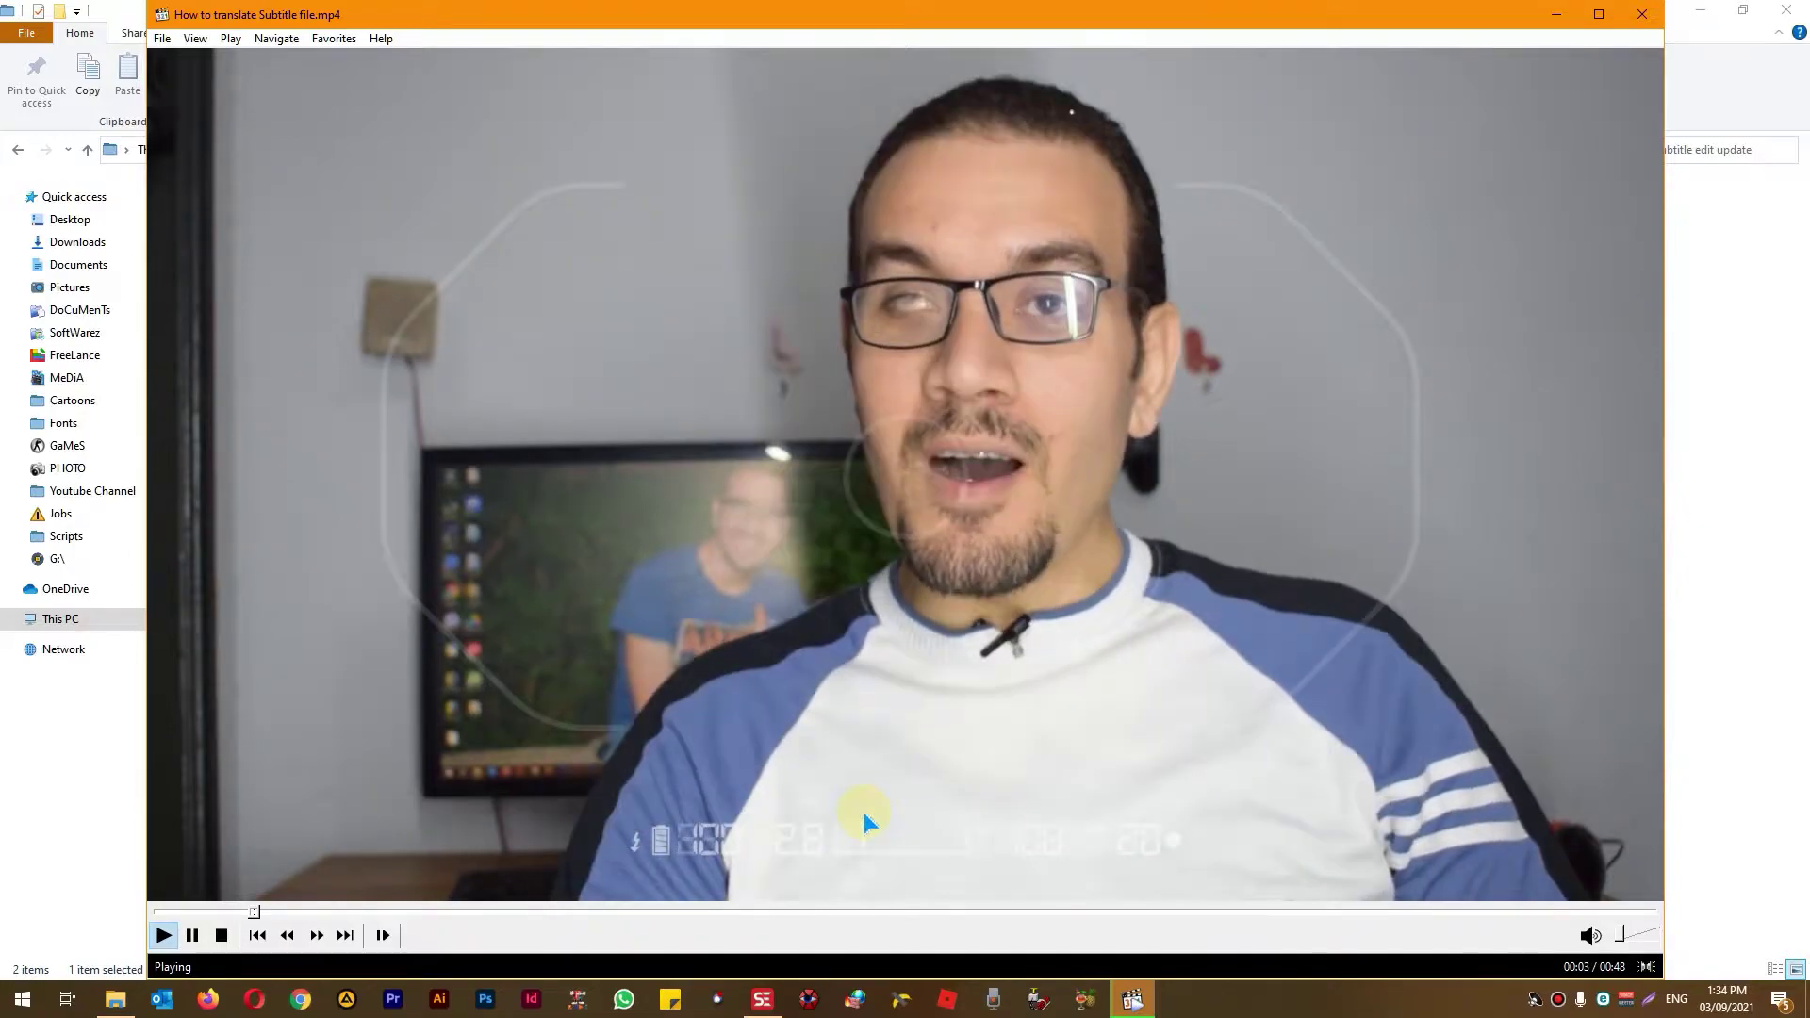
left_click(1642, 14)
left_click(370, 365)
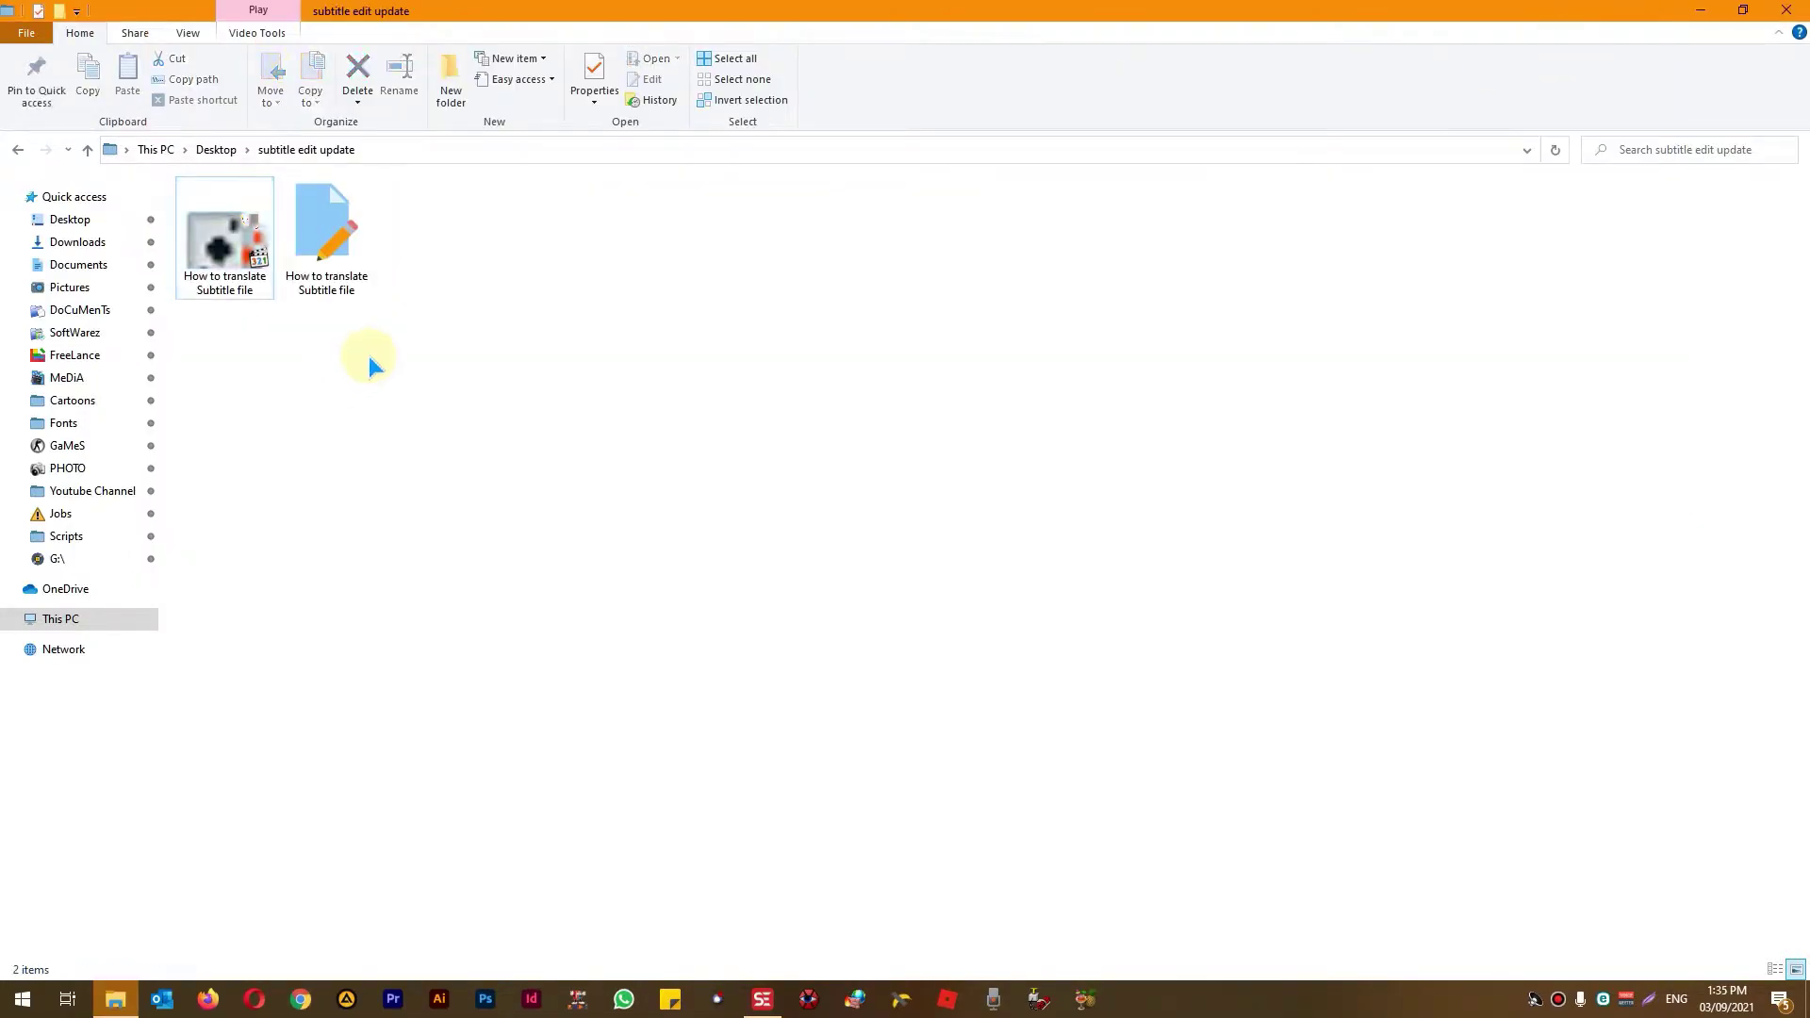
- Switch to Subtitle Edit and start generating a video with burned-in subtitles at font size 60
left_click(766, 1001)
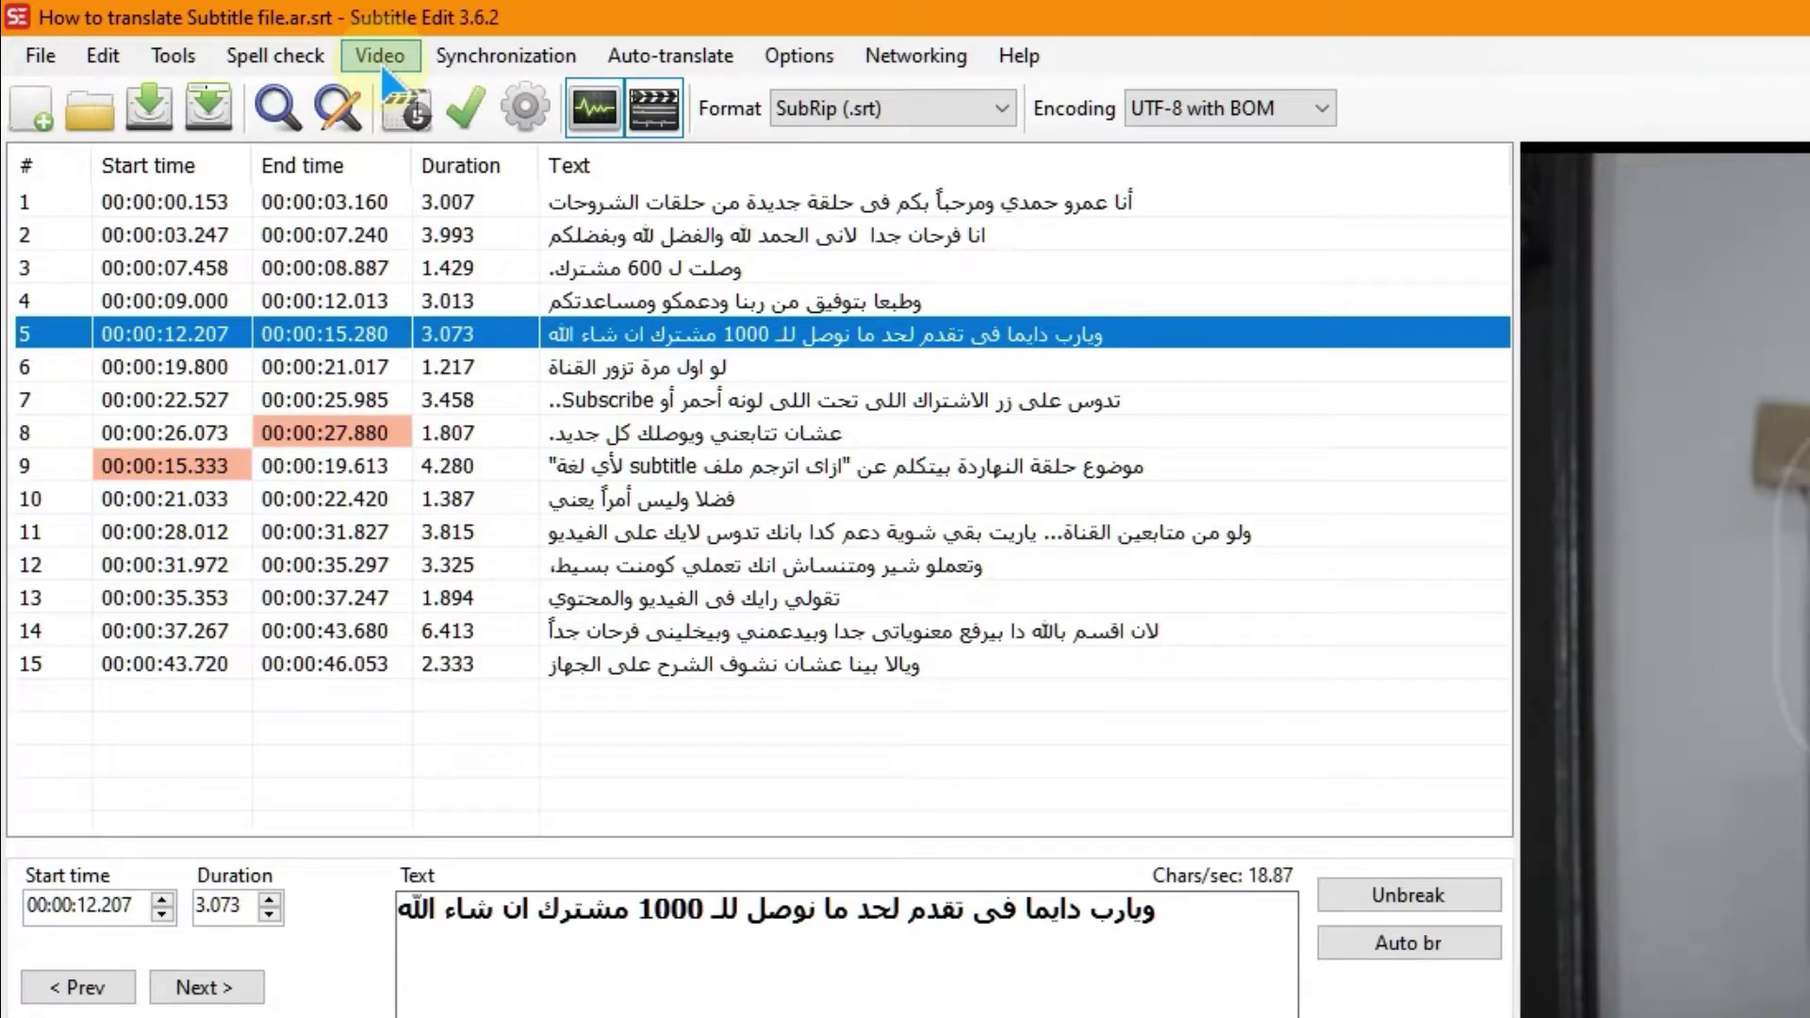
left_click(380, 59)
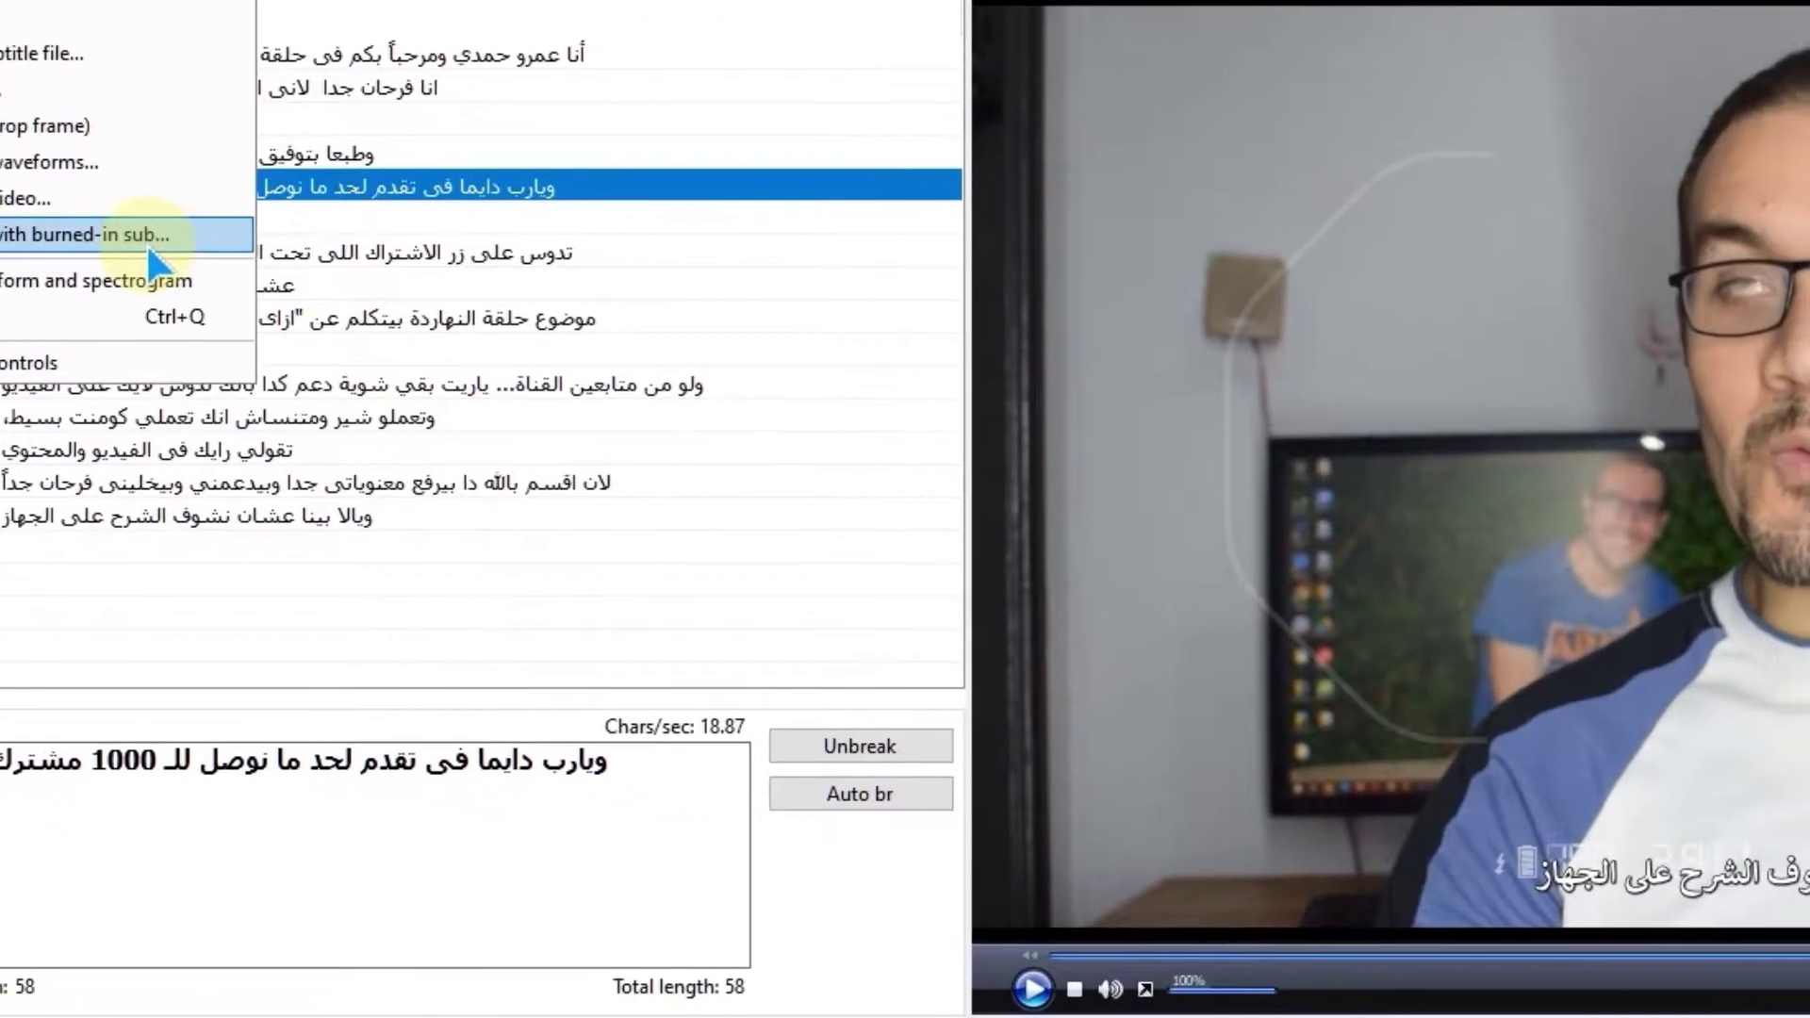
left_click(148, 247)
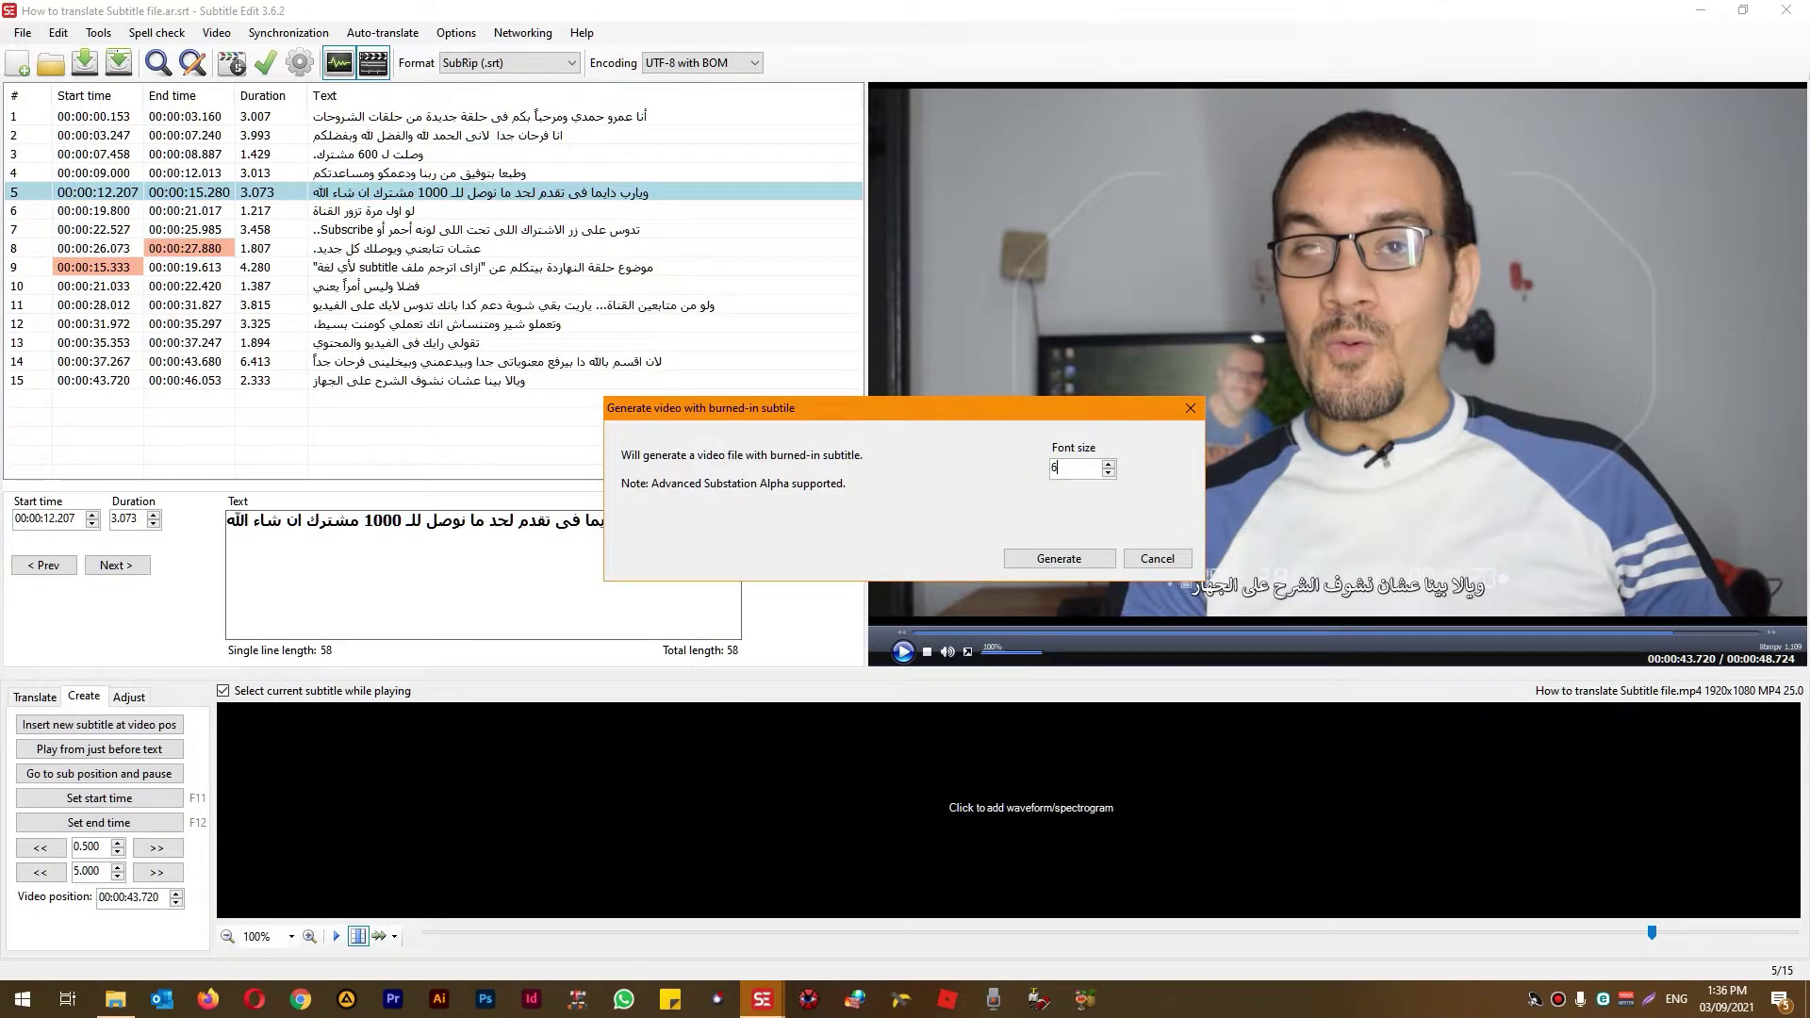
type("0")
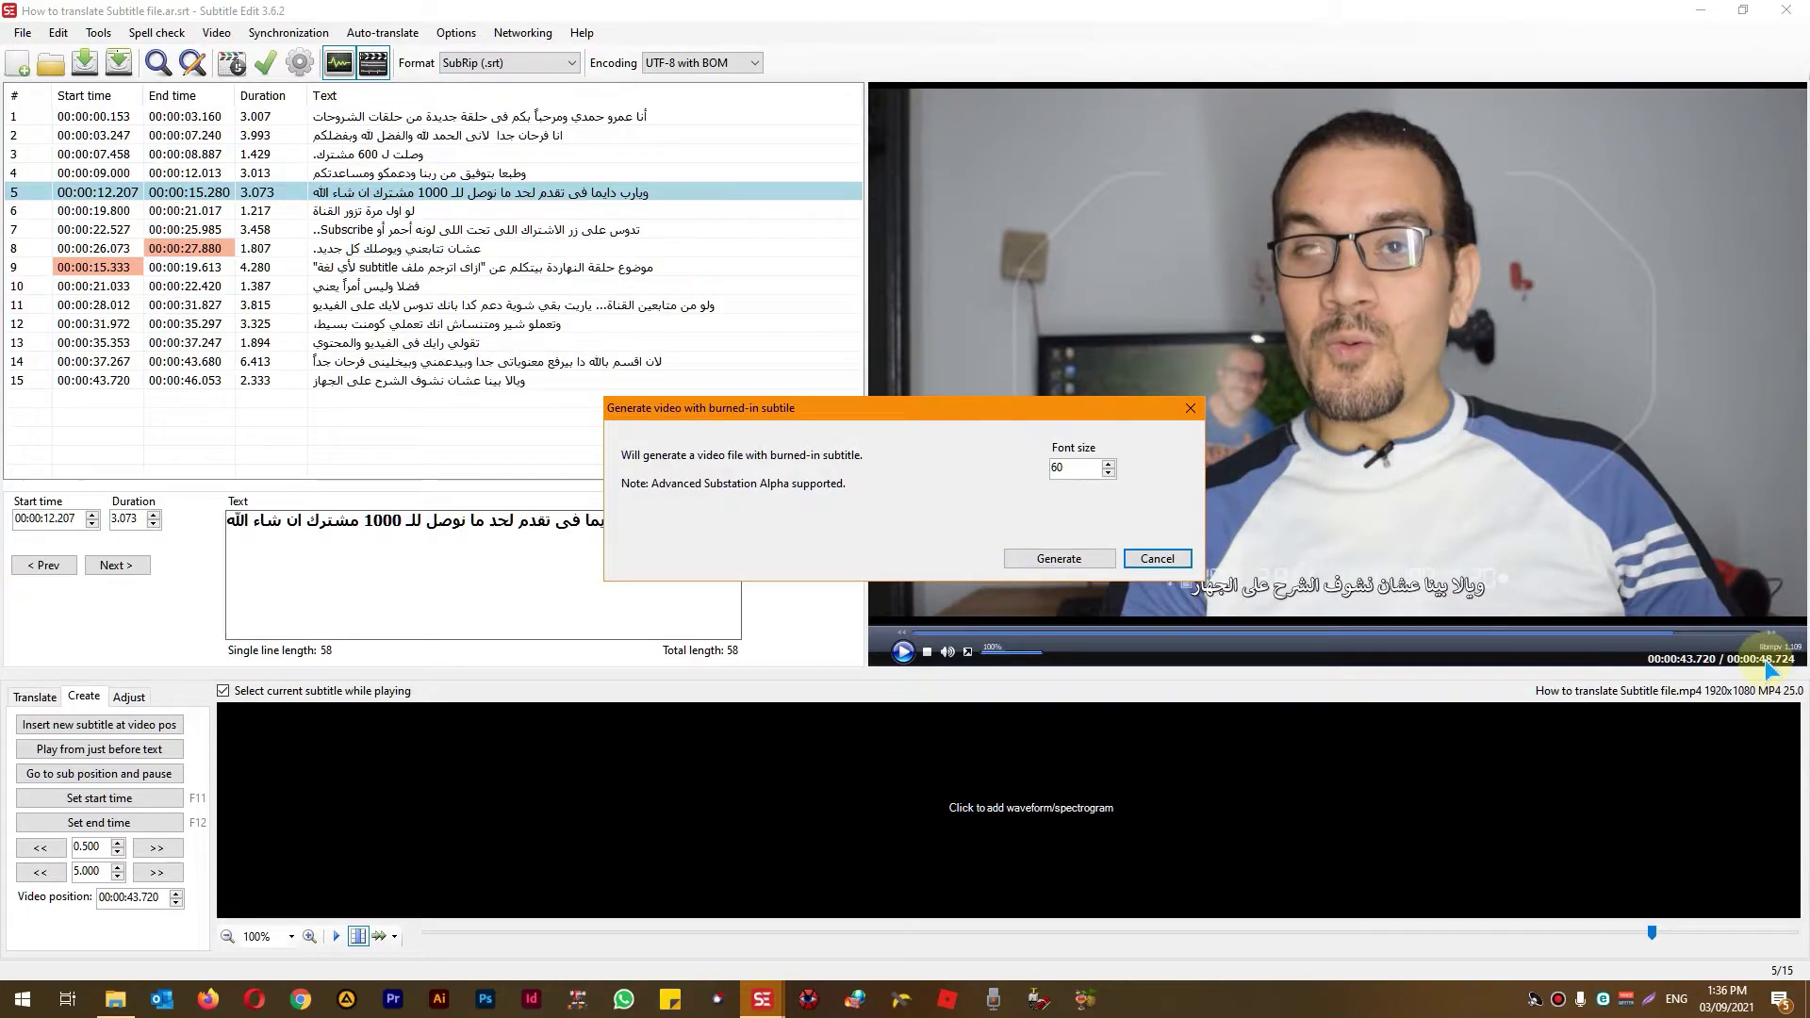
left_click(1030, 560)
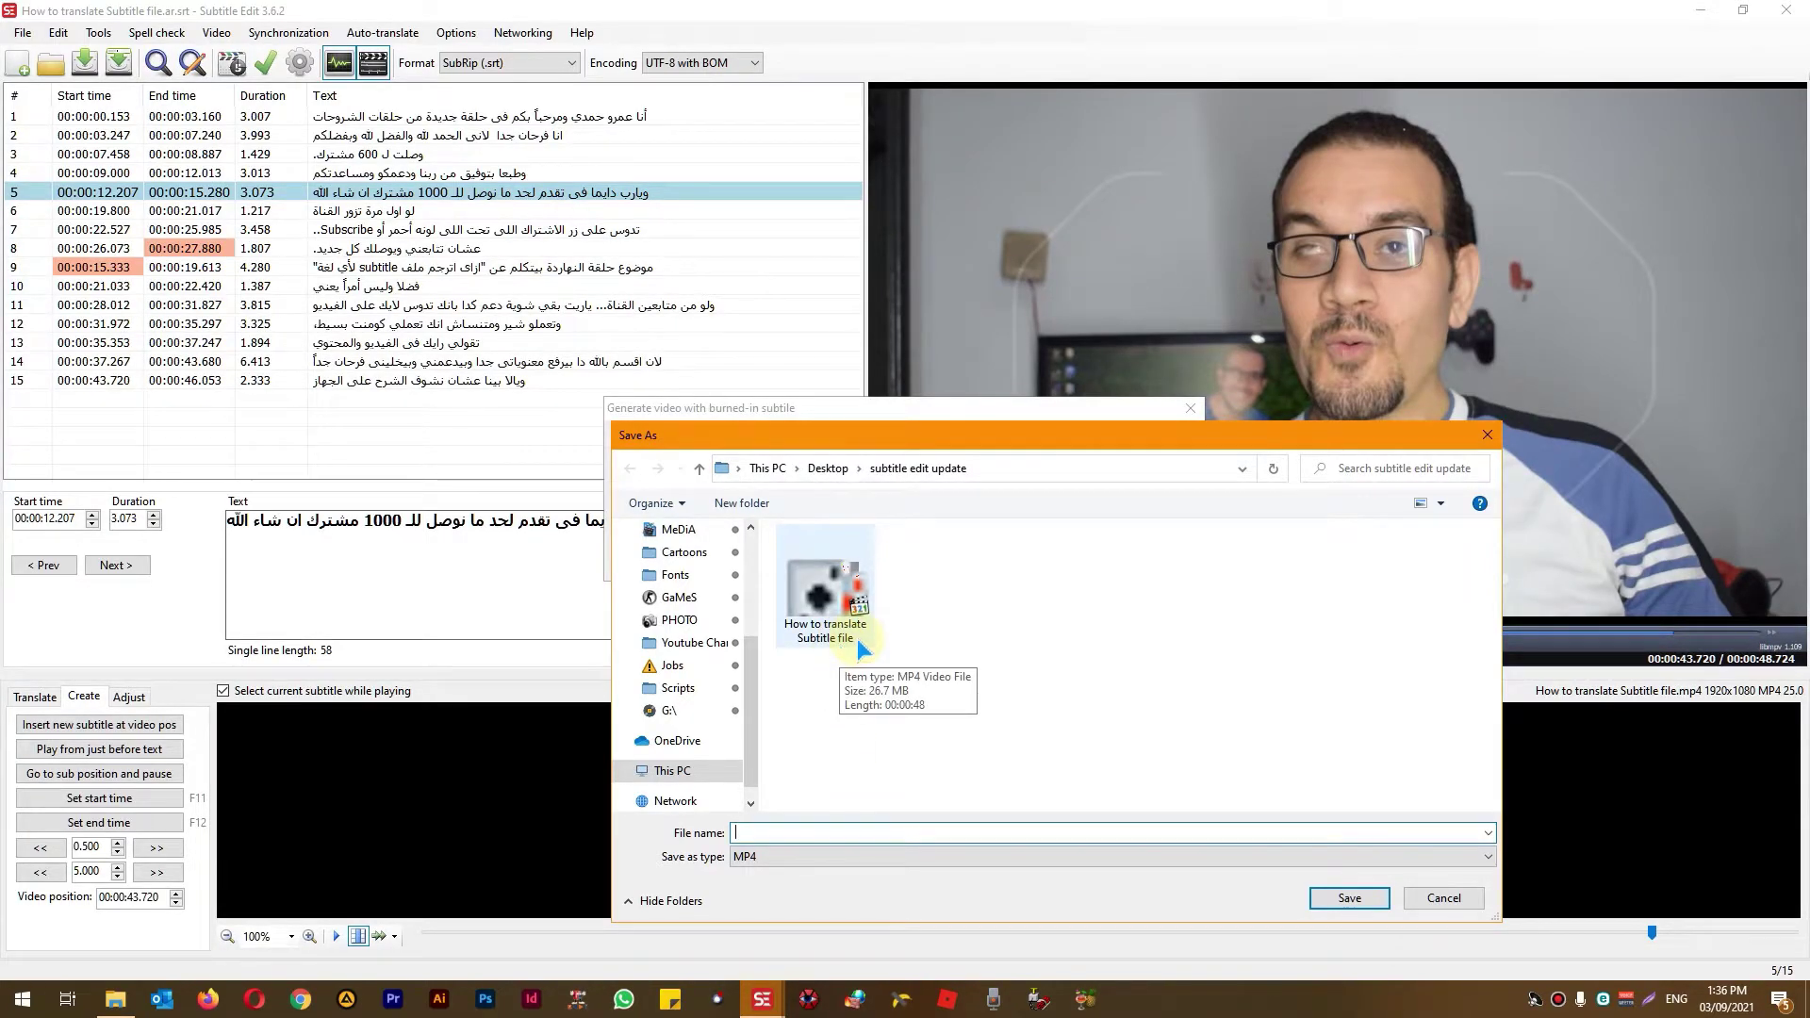
- Save the burned-in video as an MP4 named "الملف المدمج" in the subtitle edit update folder
left_click(115, 999)
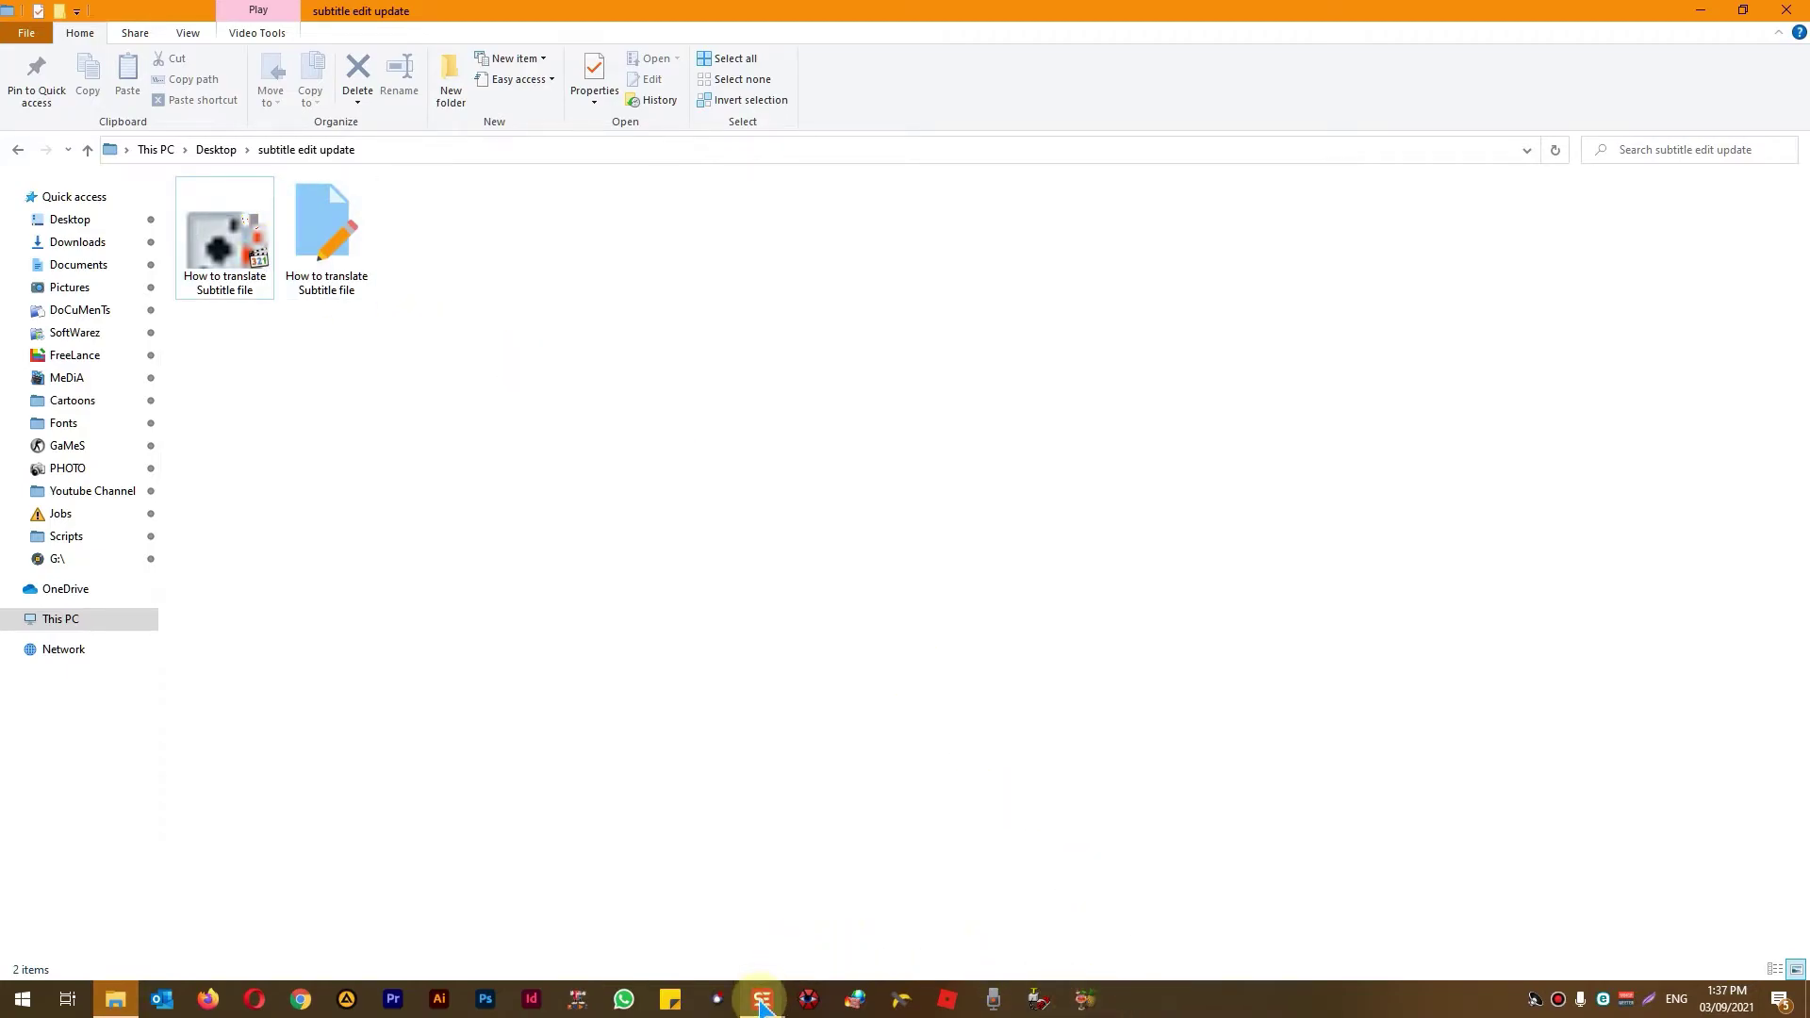
mouse_move(762, 1002)
left_click(853, 919)
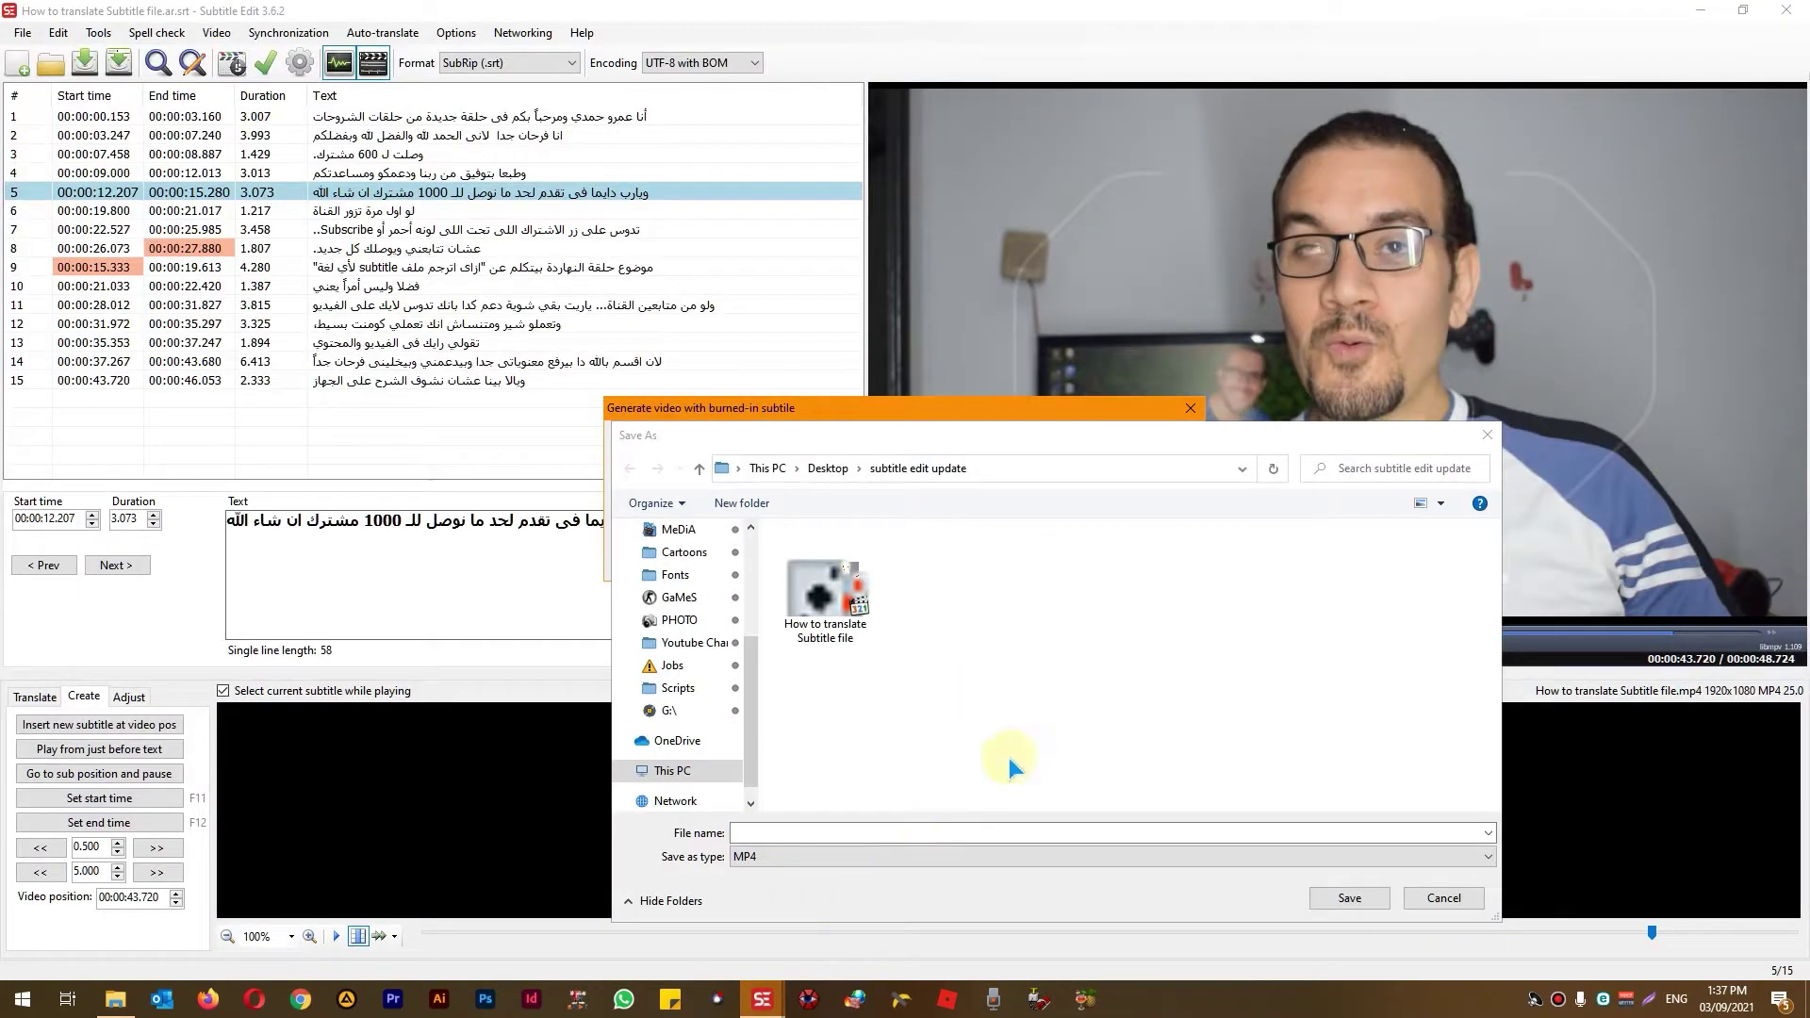
left_click(775, 836)
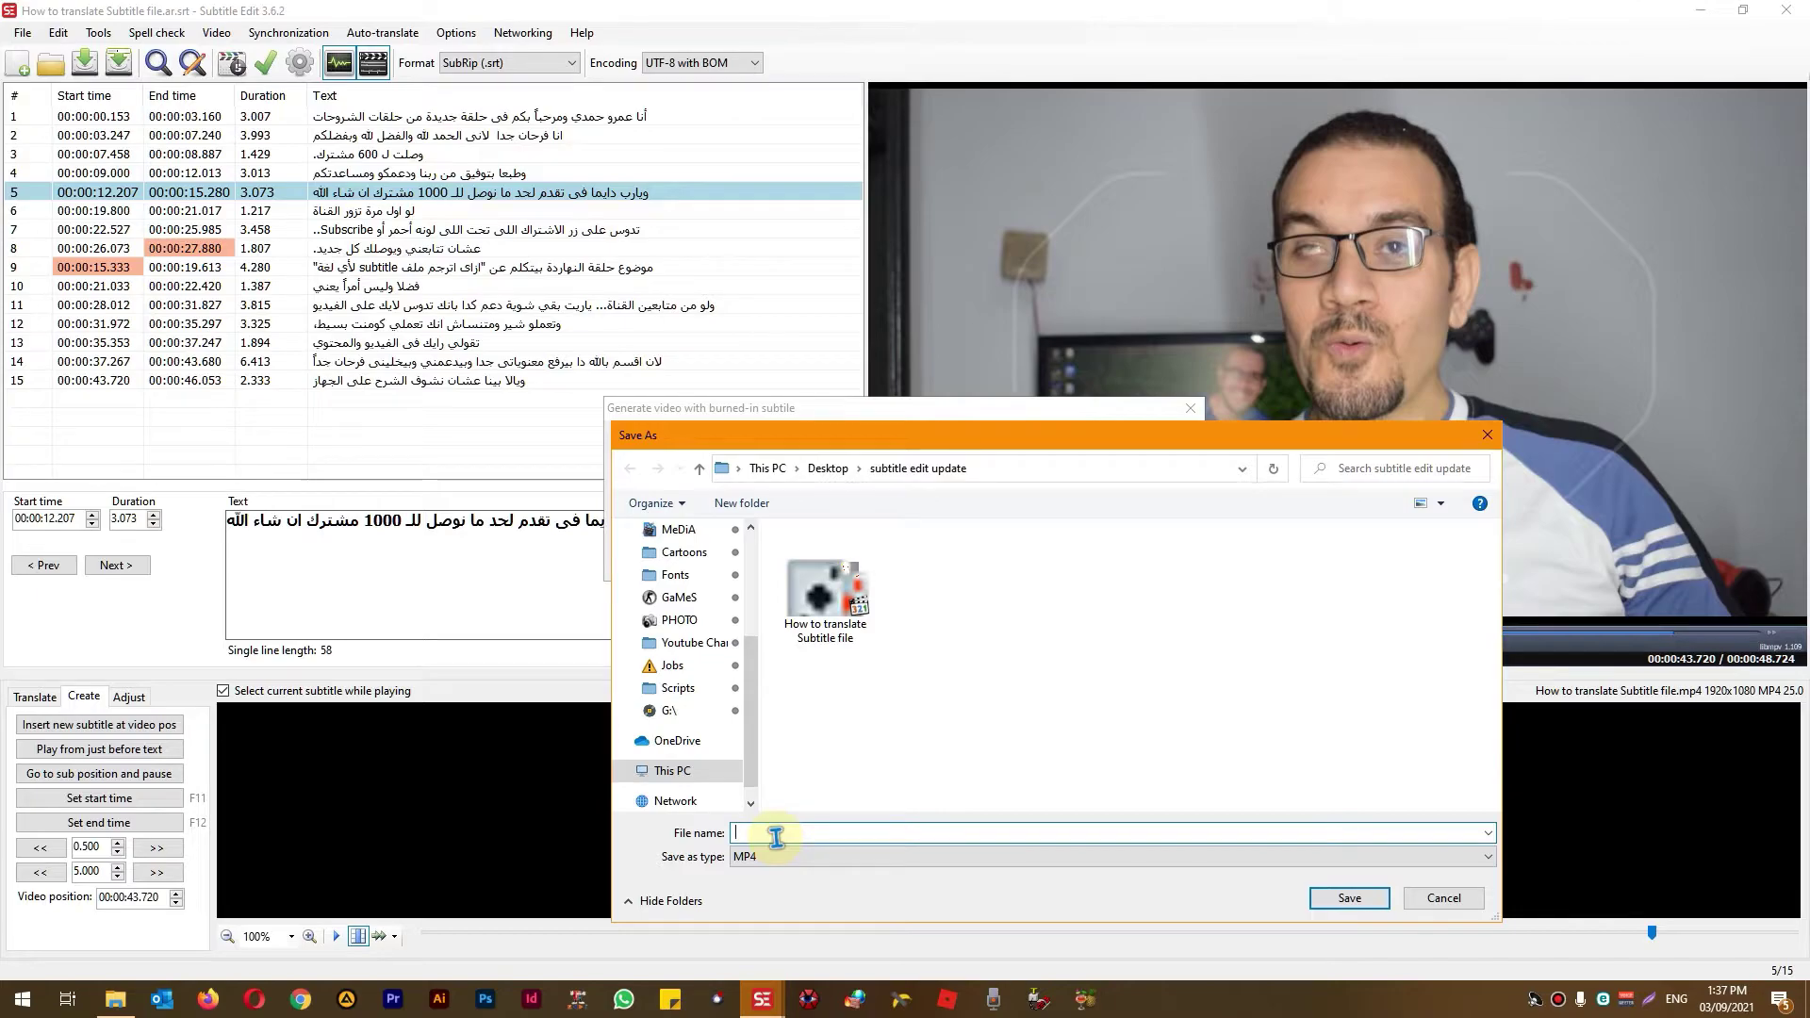
key("alt+shift")
type("ال")
key("BackSpace")
type("مج")
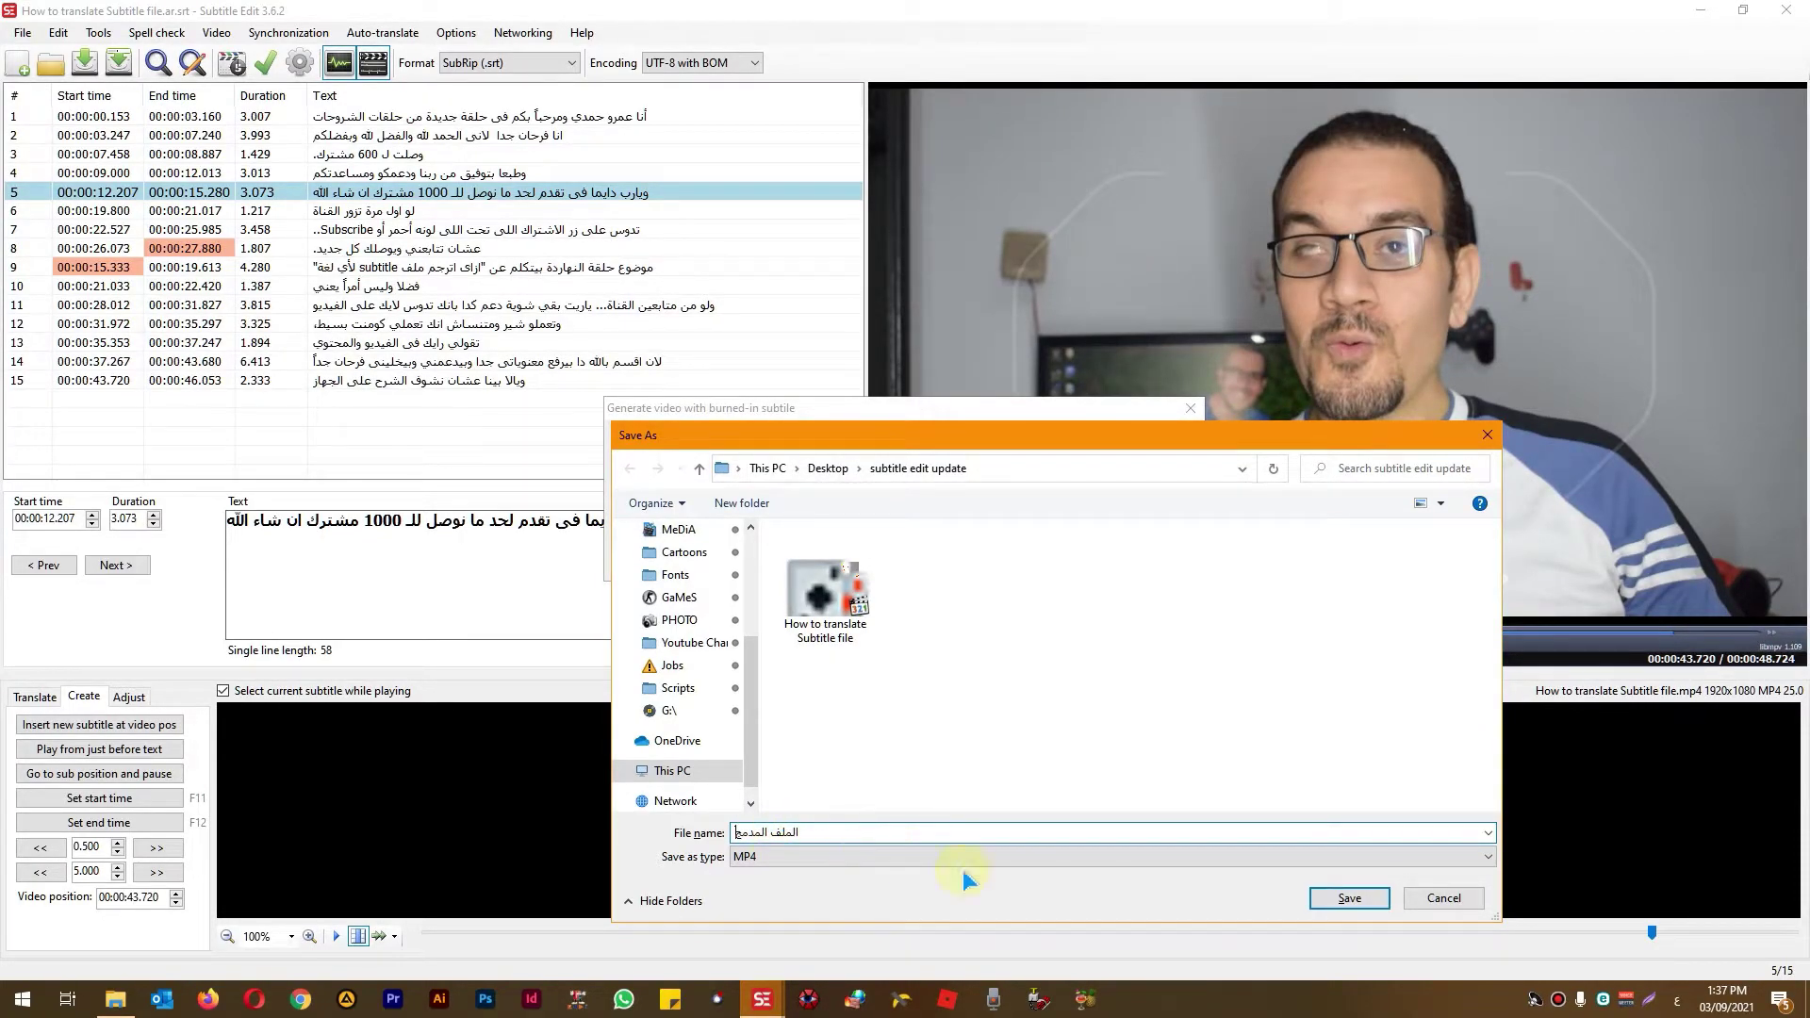
left_click(1350, 899)
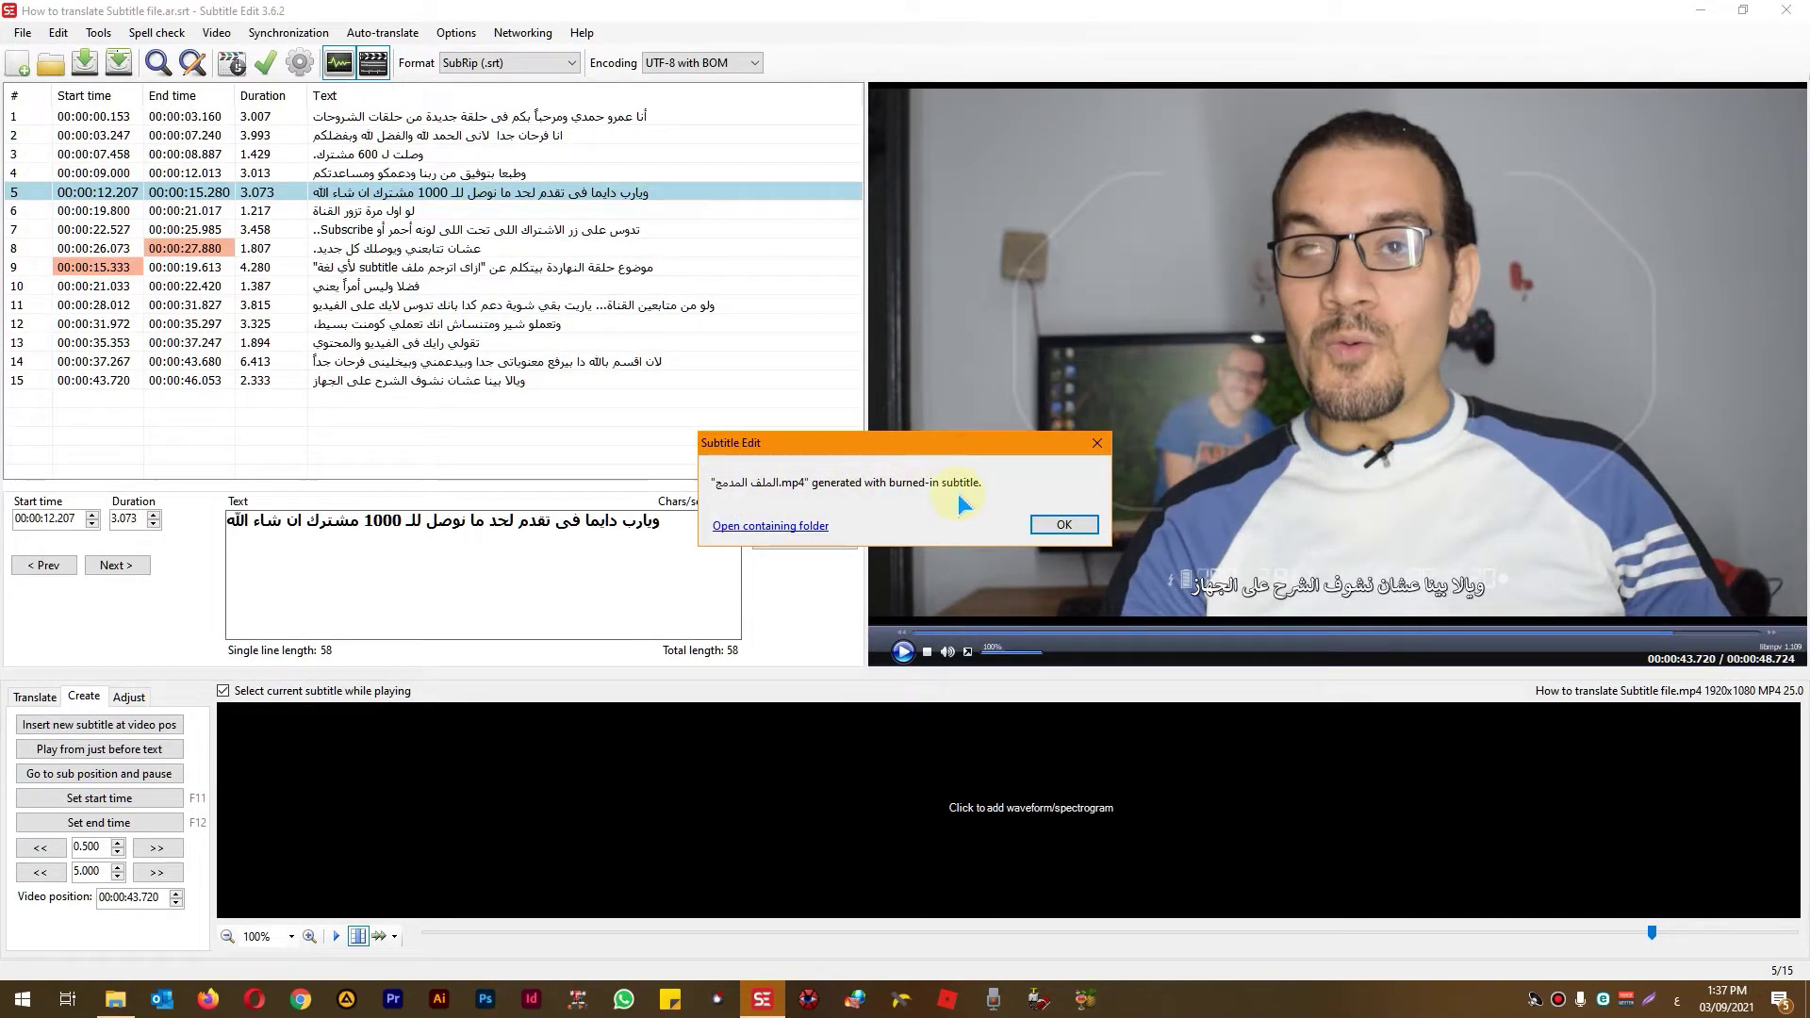
- Open the folder containing the generated video and delete the separate subtitle file from it
left_click(735, 529)
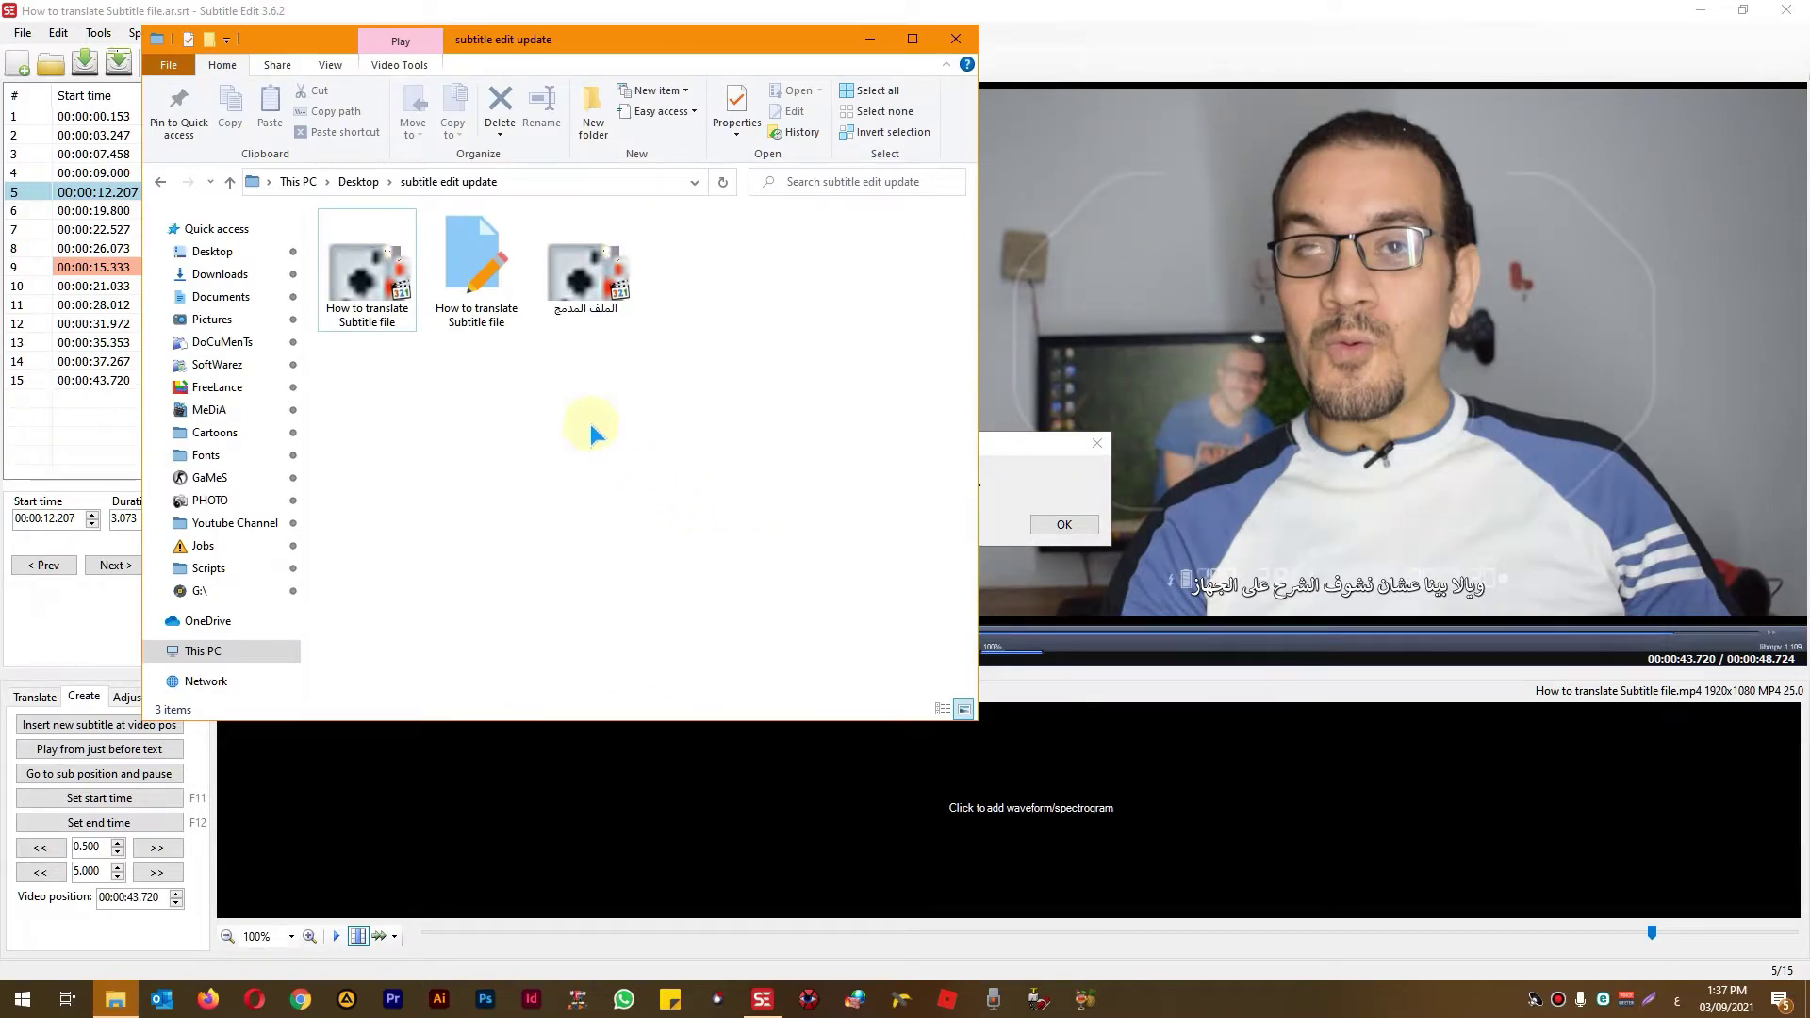
left_click(594, 306)
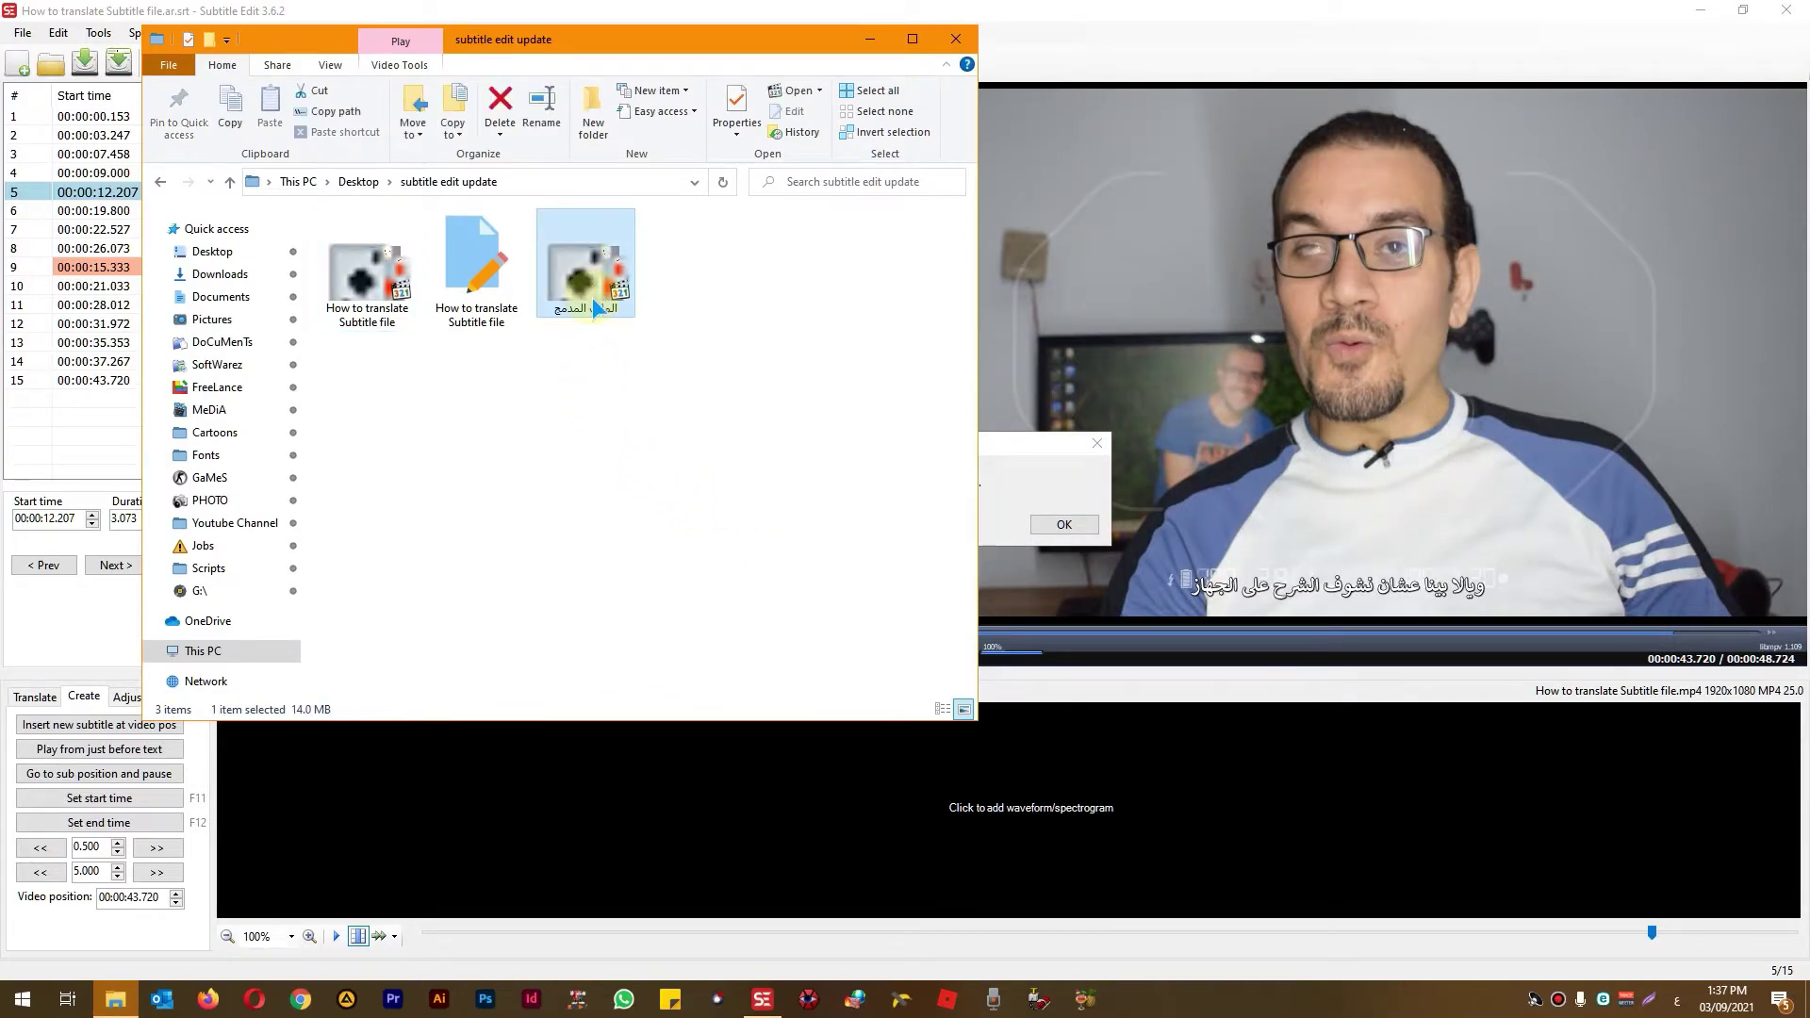
left_click(493, 303)
key("Delete")
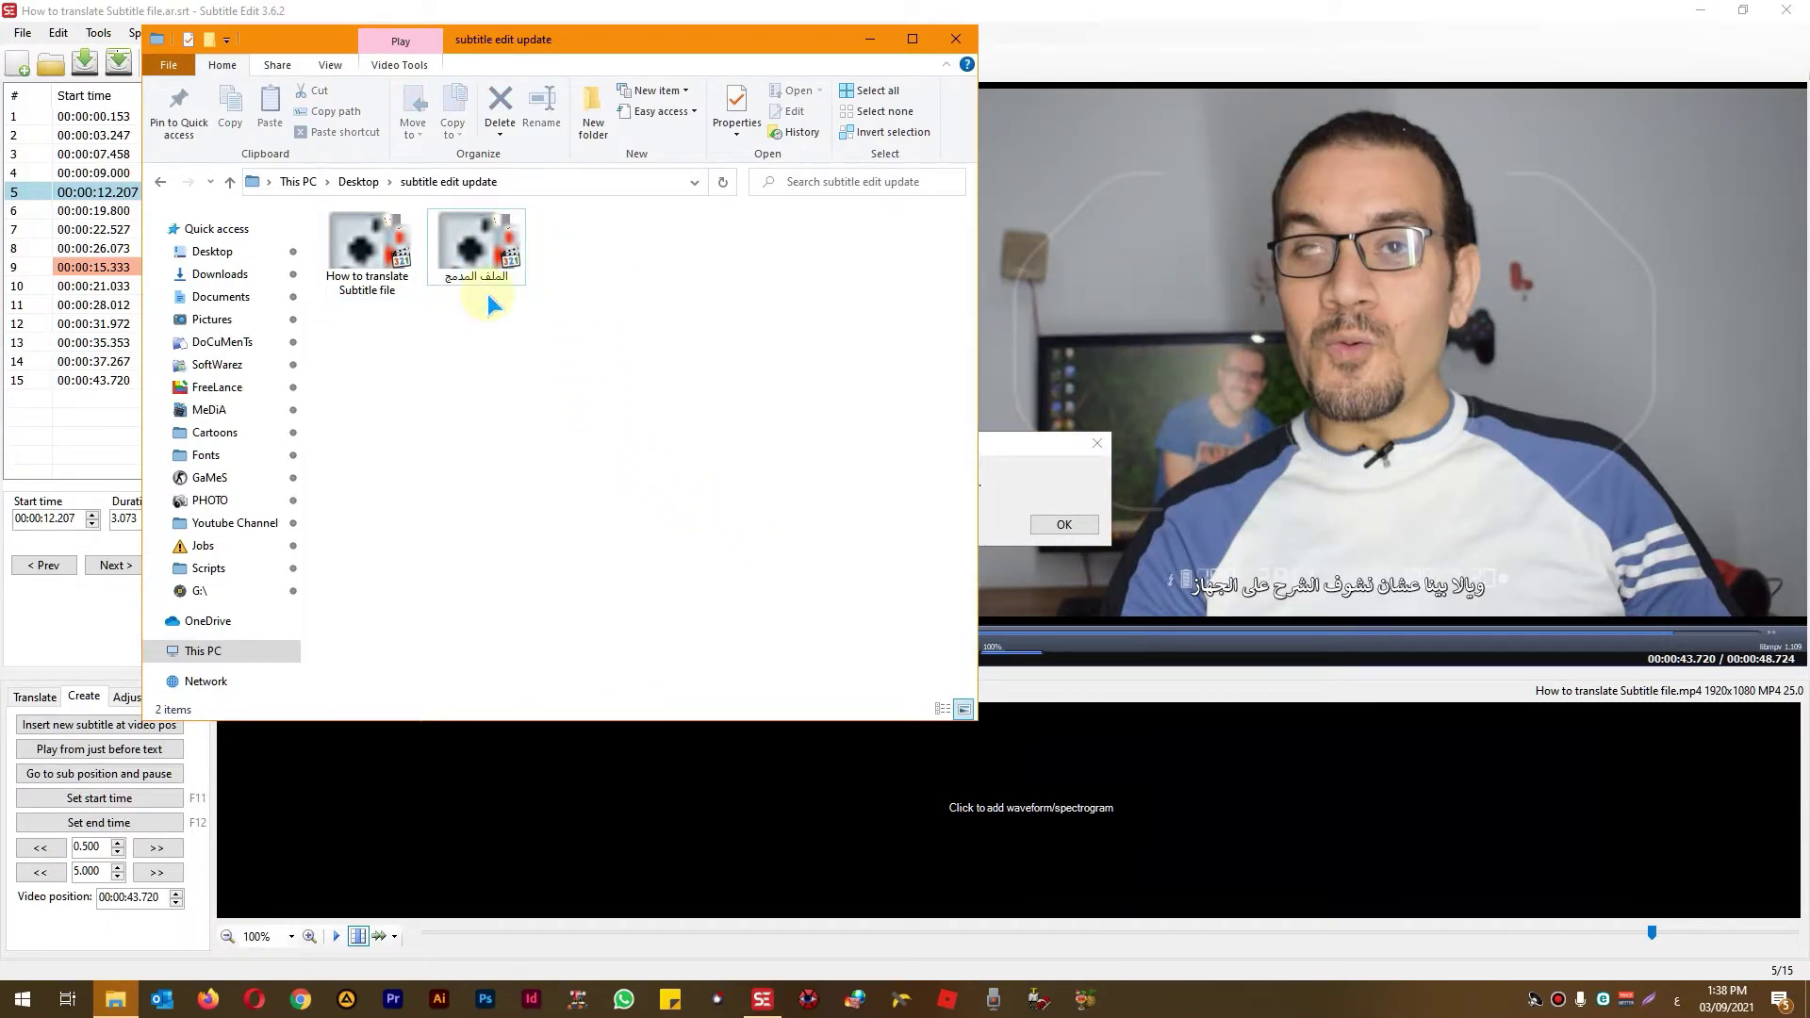
- Play the original "How to translate Subtitle file" video briefly with the subtitle file gone and pause it
left_click(384, 259)
double_click(385, 260)
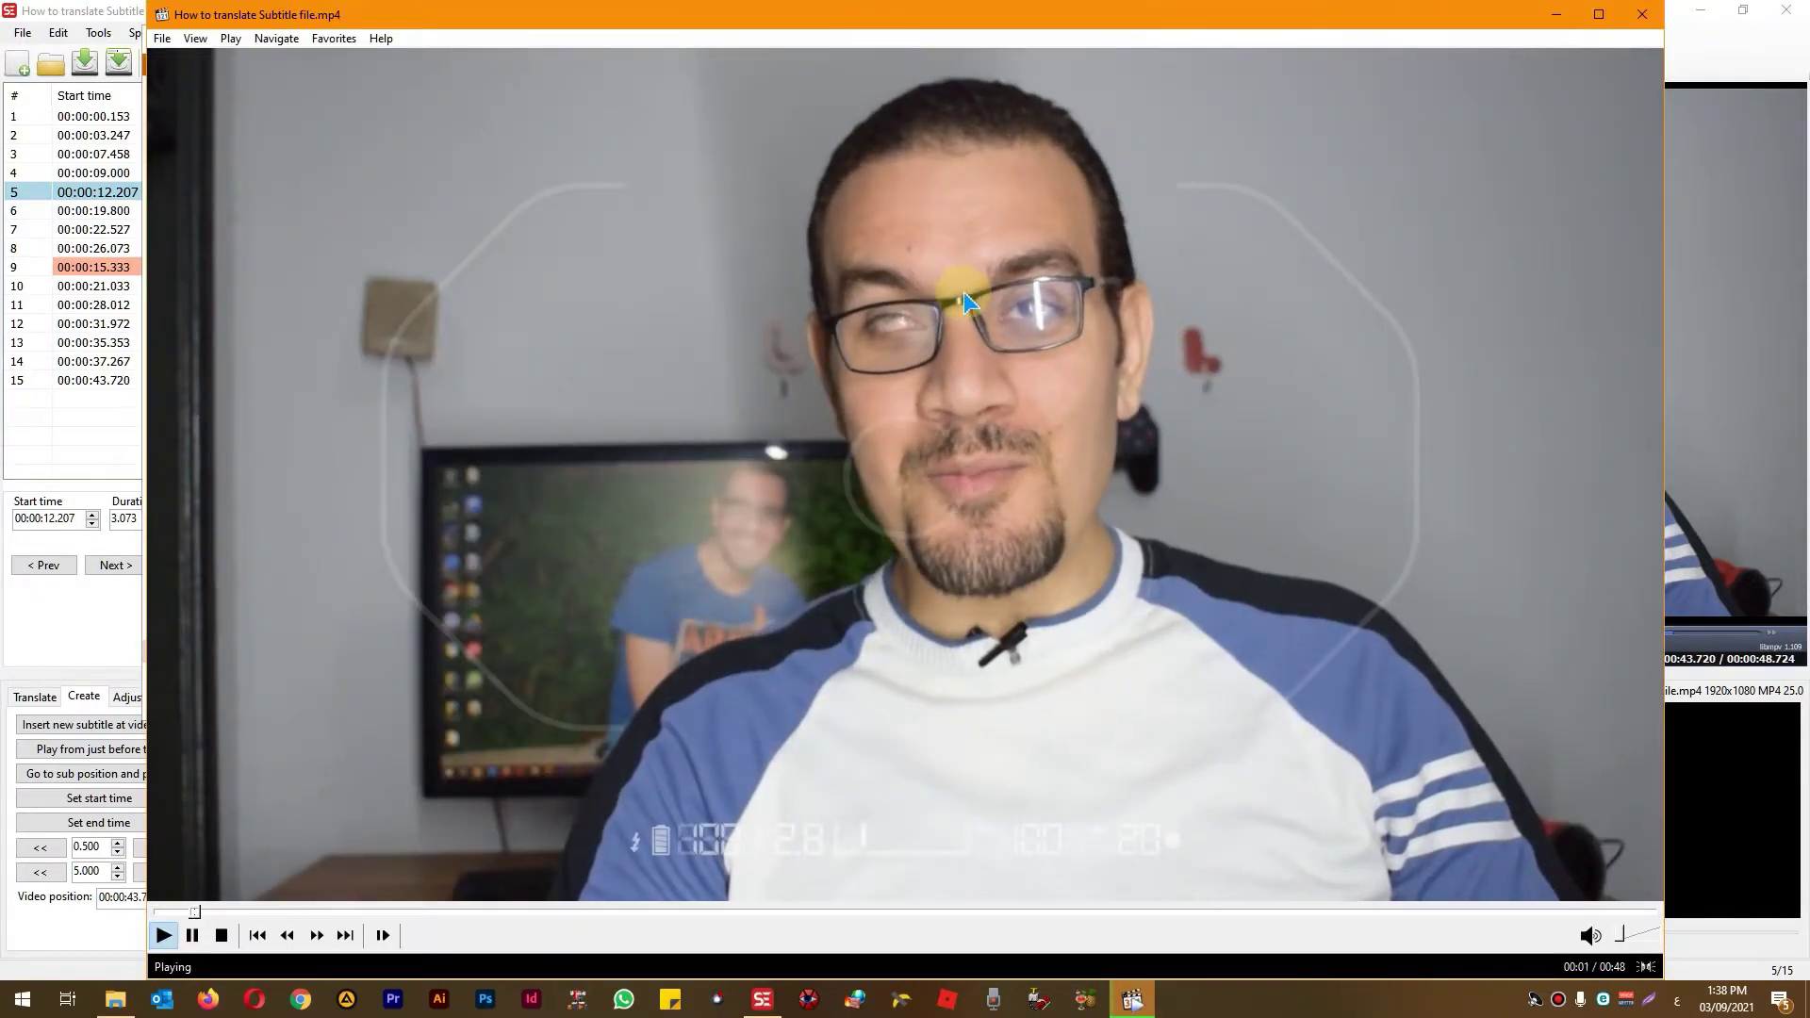
left_click(943, 153)
key("Print")
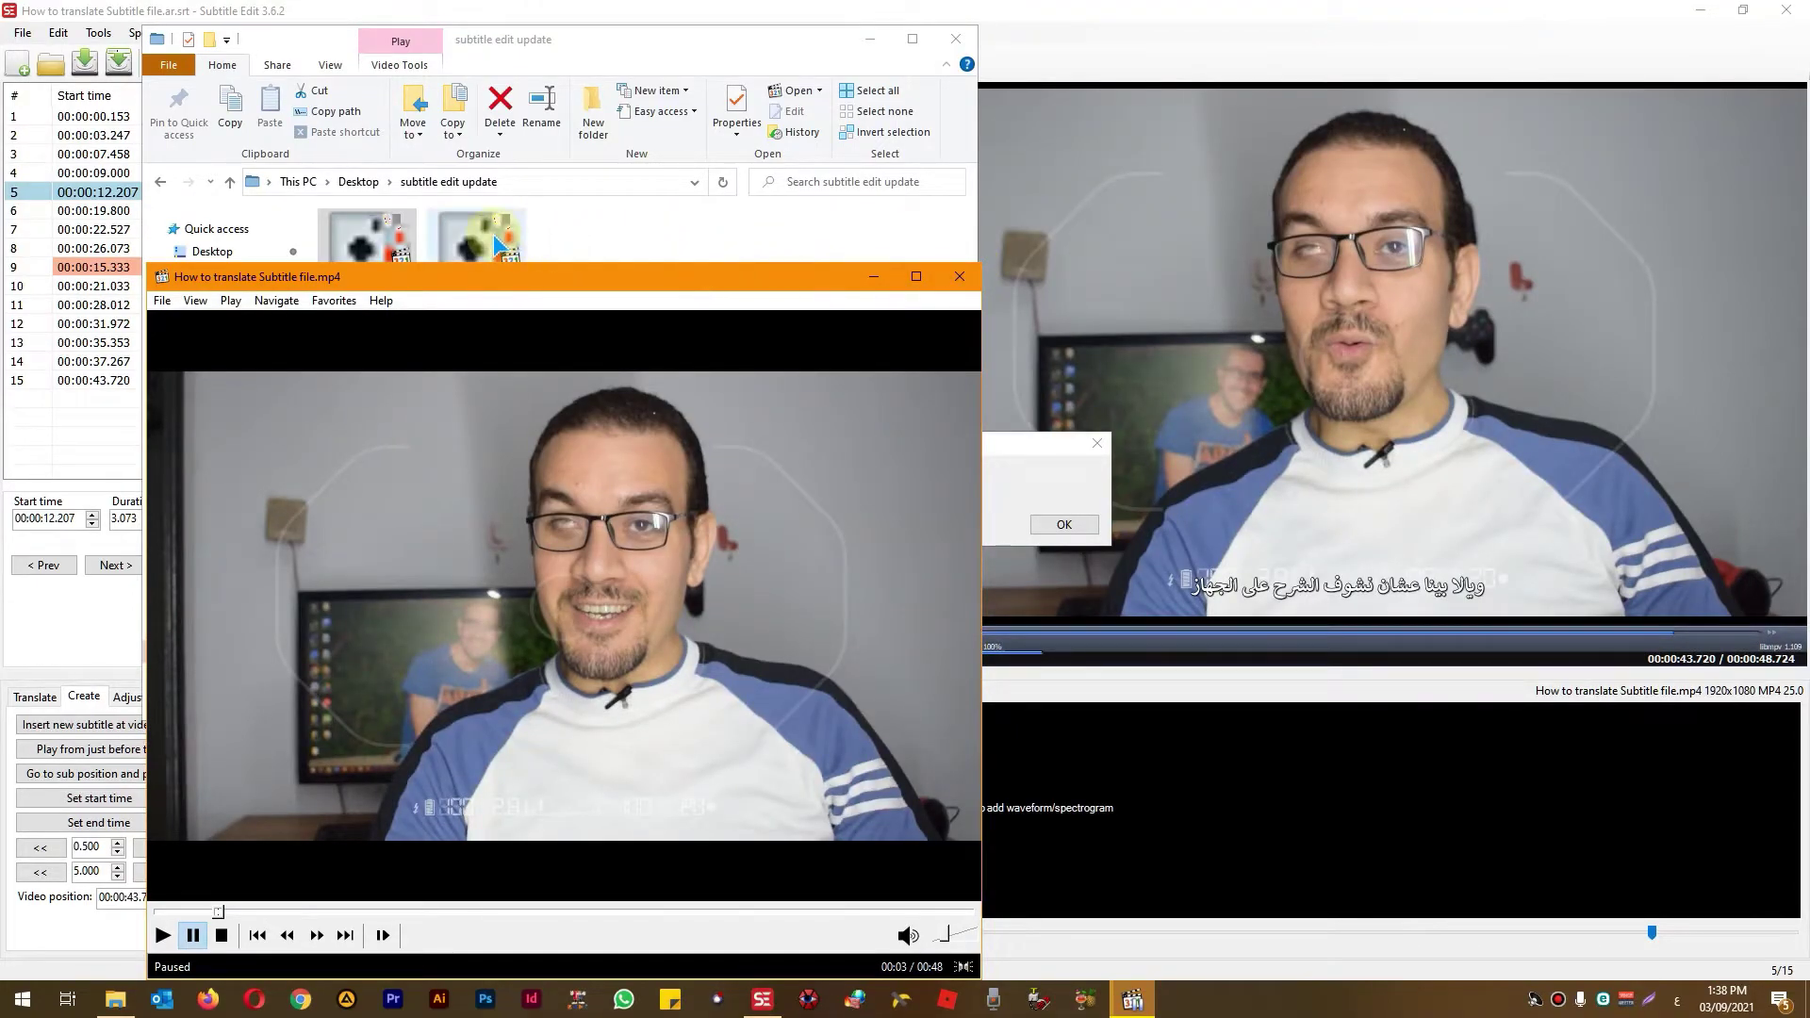
- Play "الملف المدمج" to check its burned-in subtitles, close the player and dismiss Subtitle Edit's generation message
double_click(497, 247)
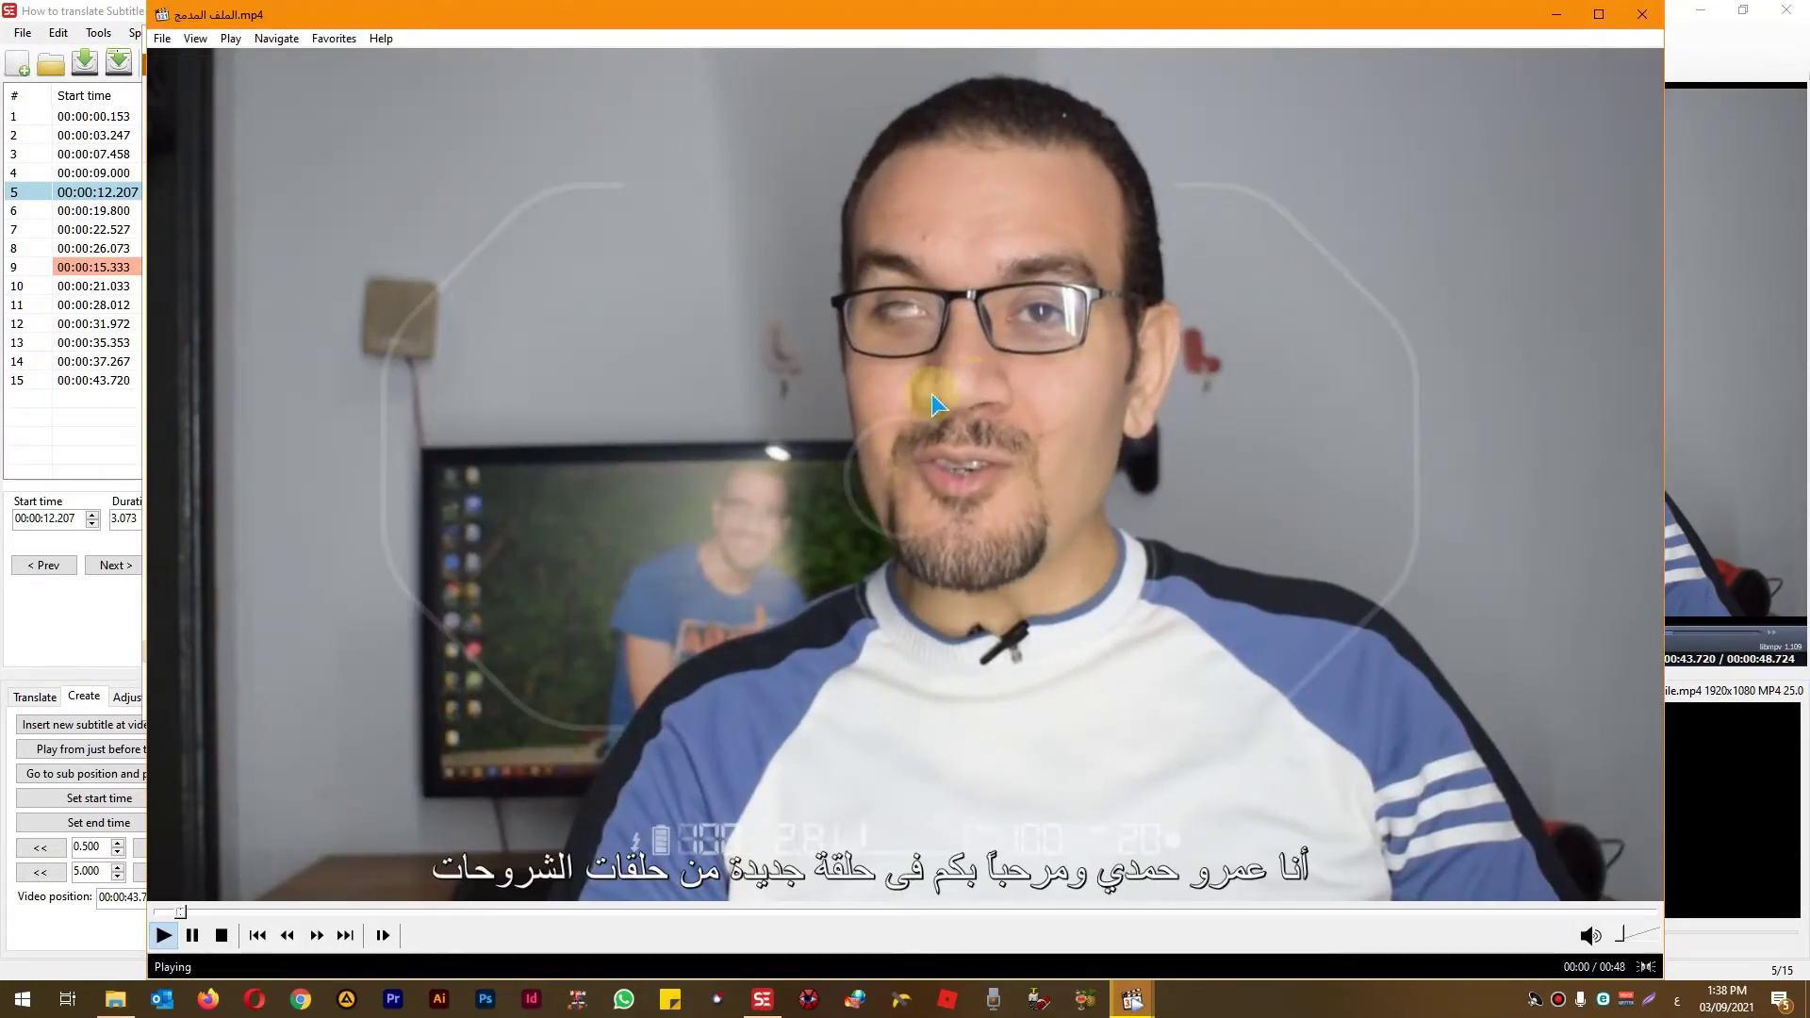
left_click(884, 414)
left_click(884, 415)
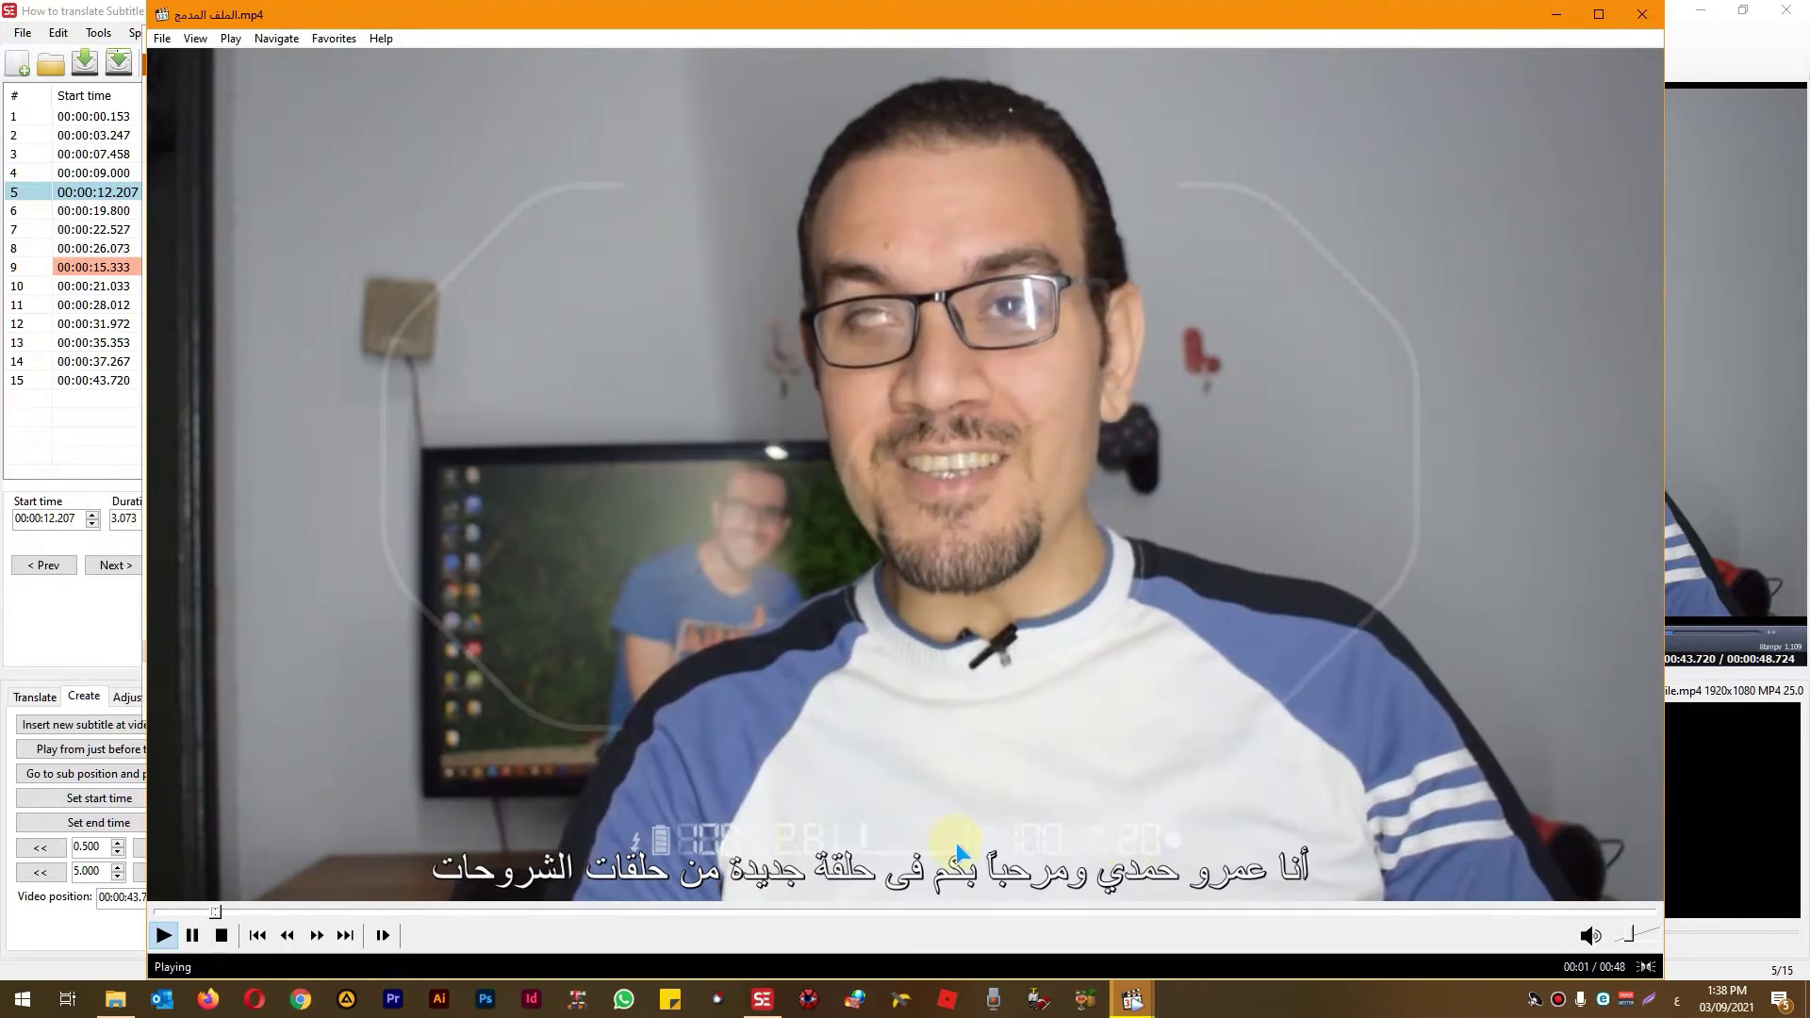
left_click(910, 749)
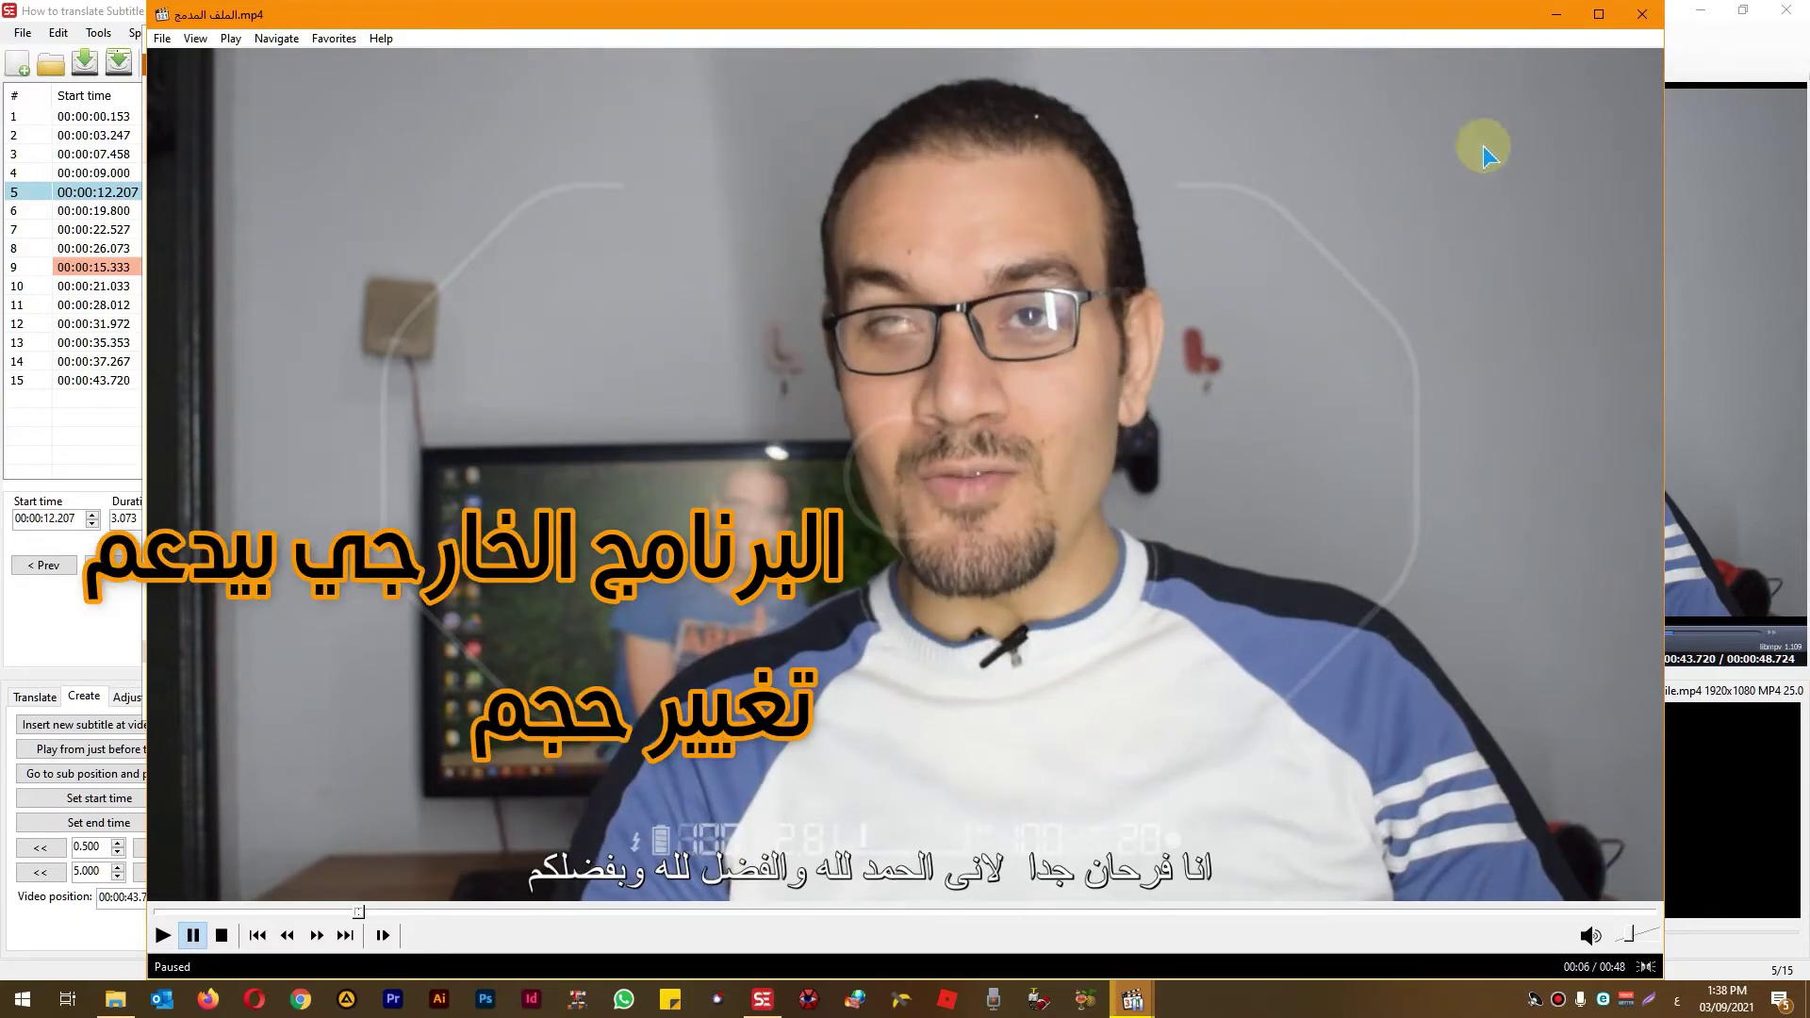
left_click(1641, 14)
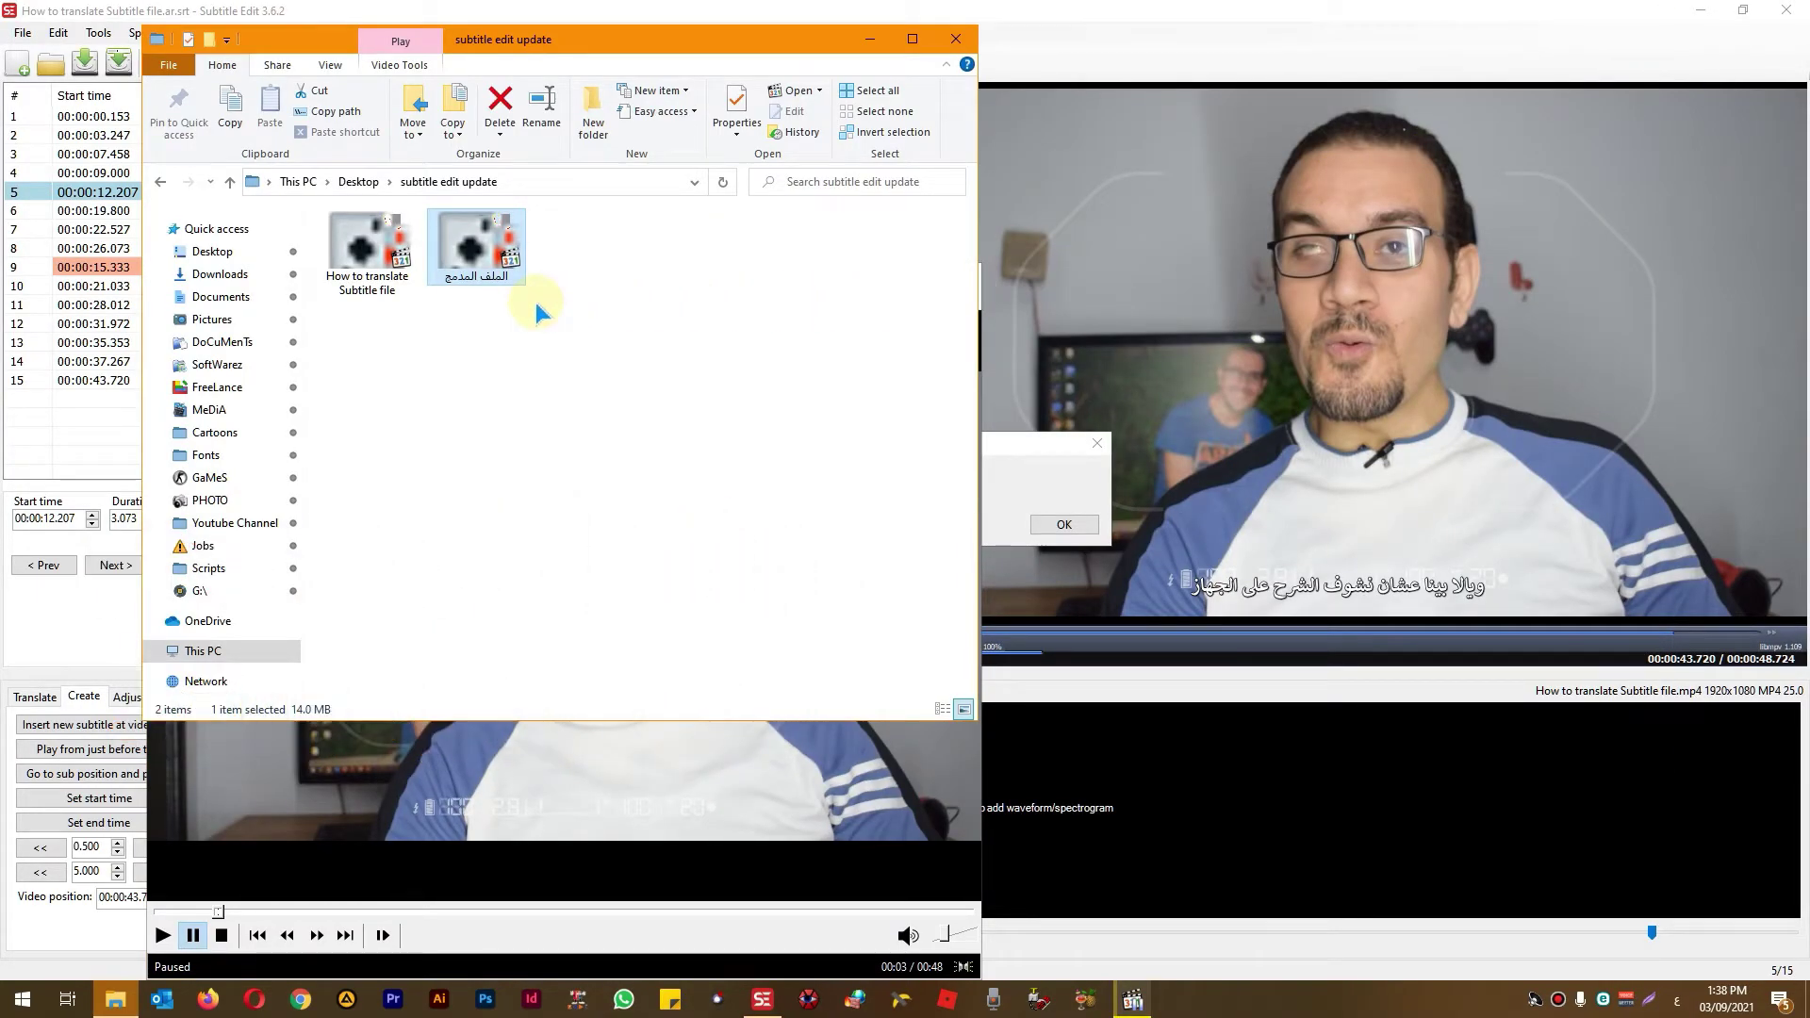
left_click(1094, 482)
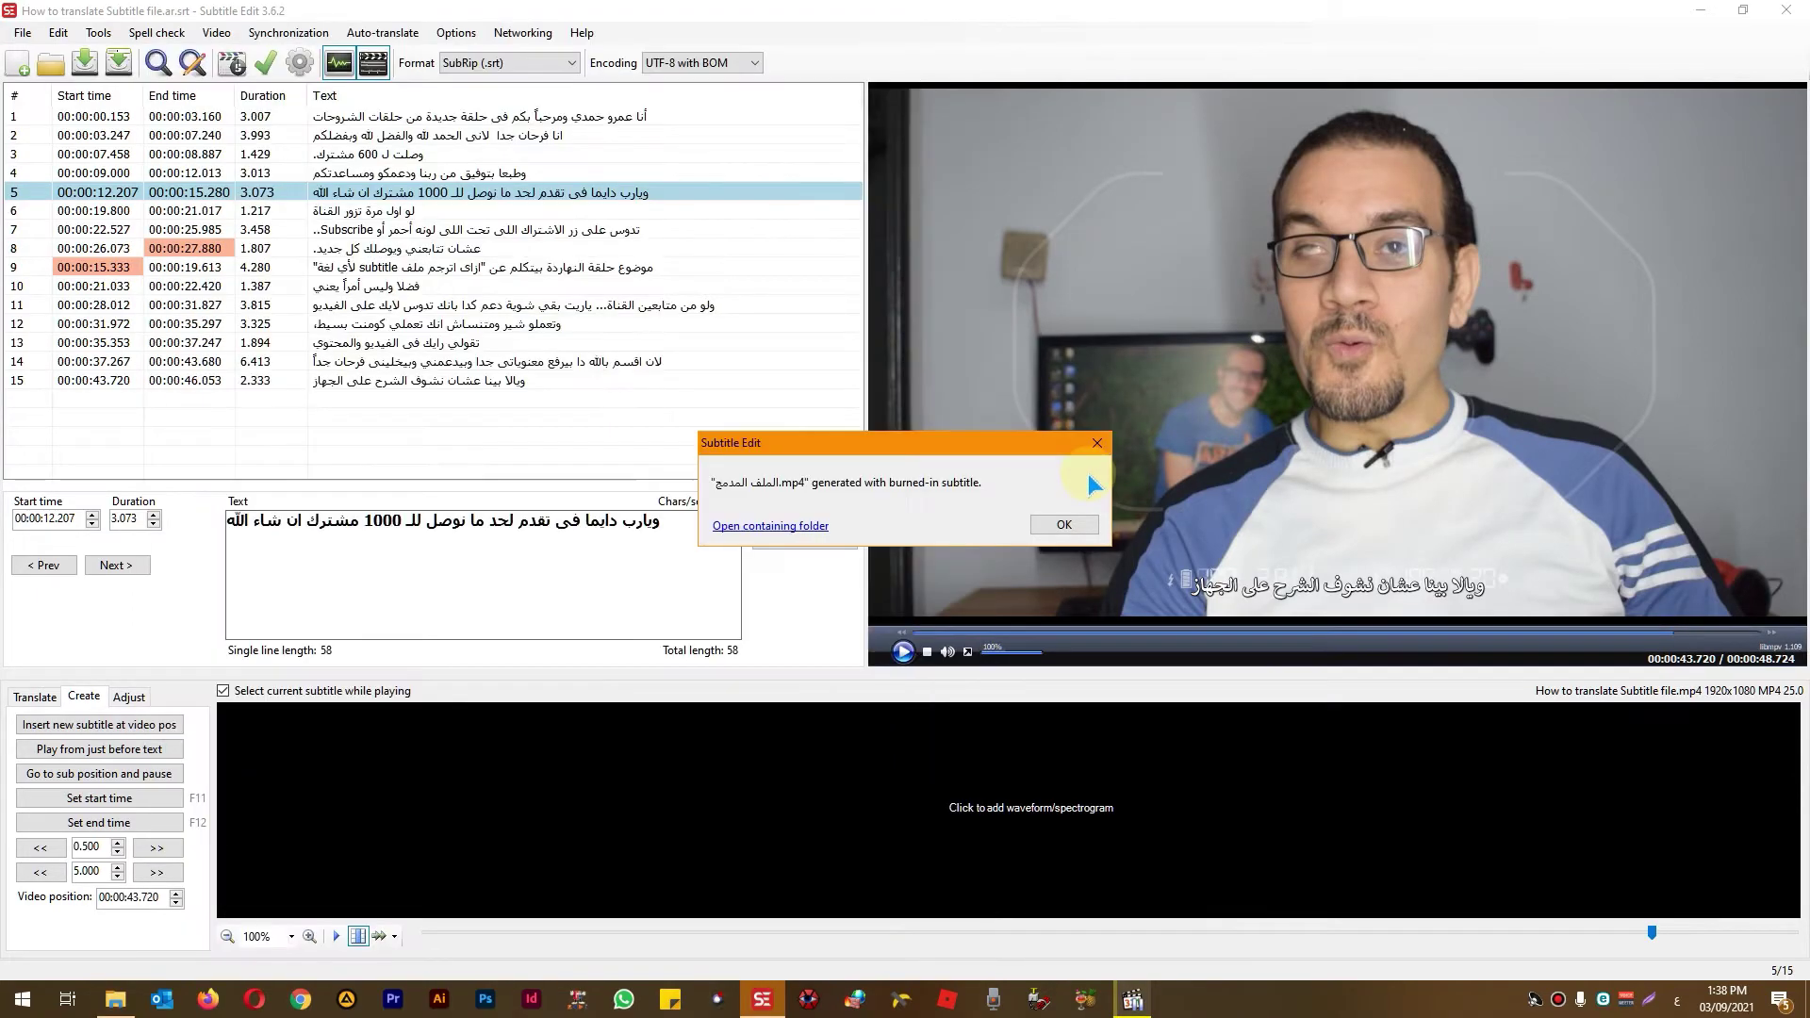
left_click(1065, 523)
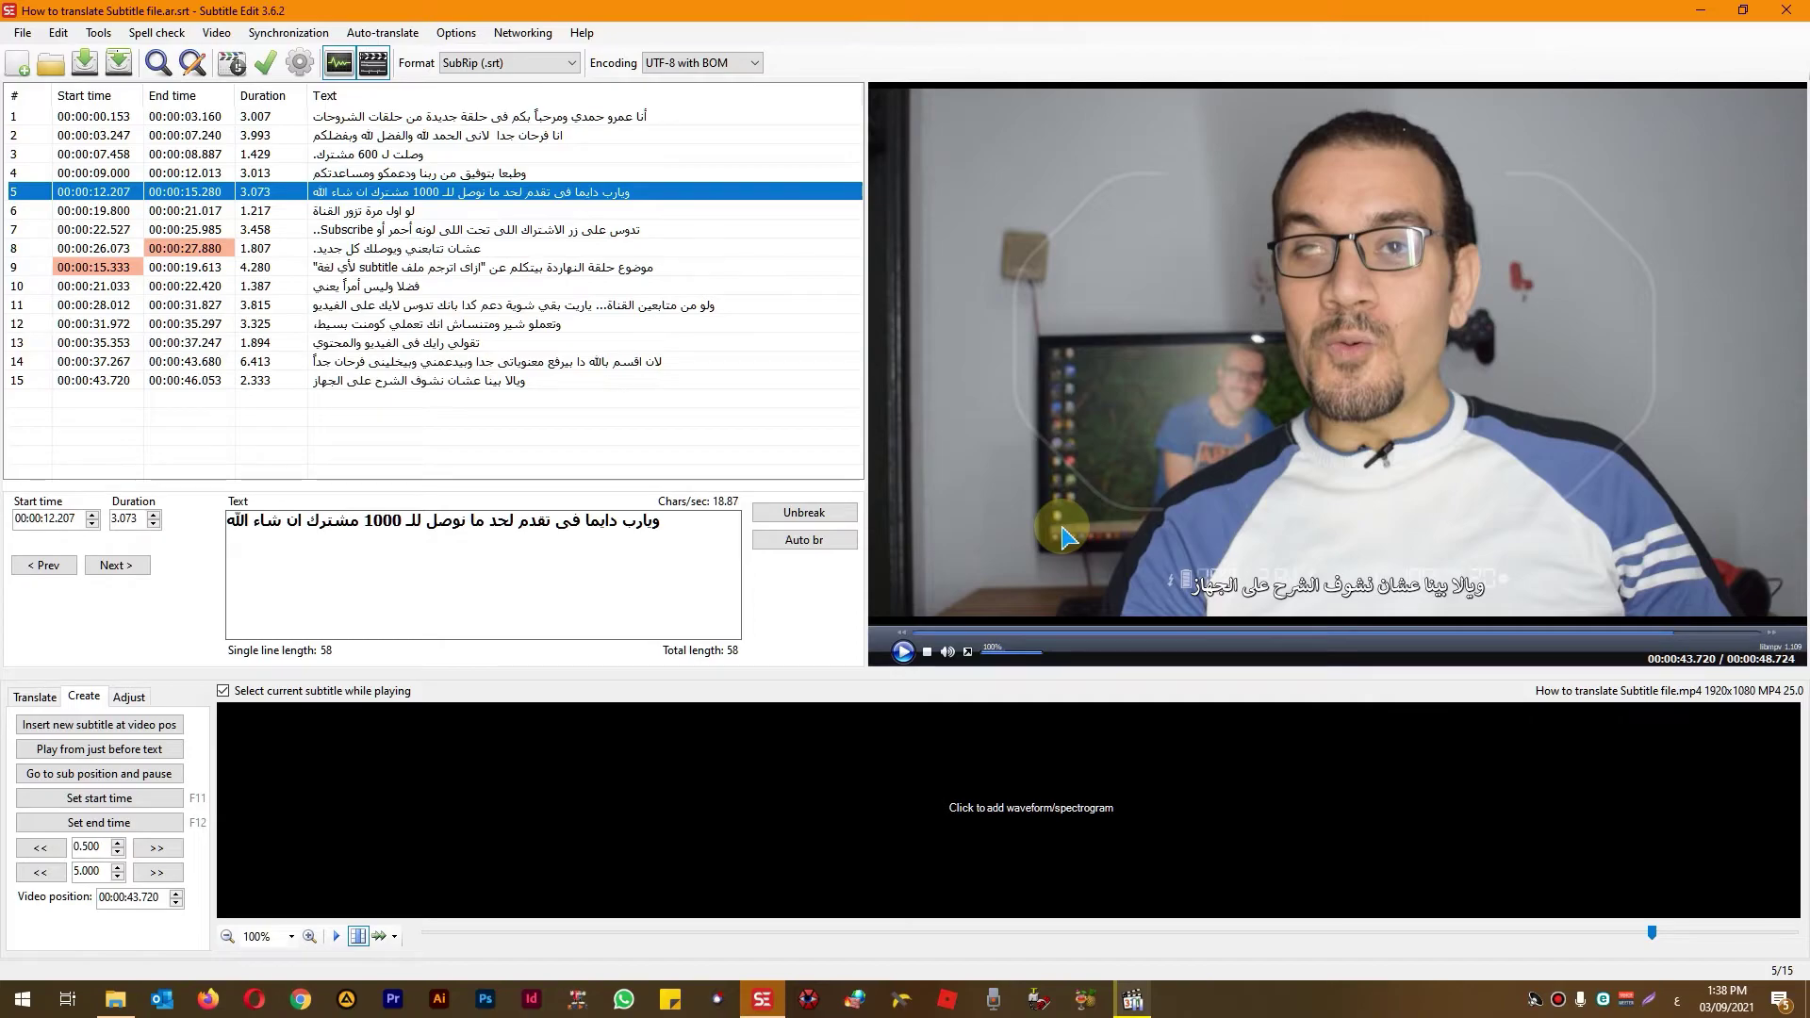
left_click(468, 71)
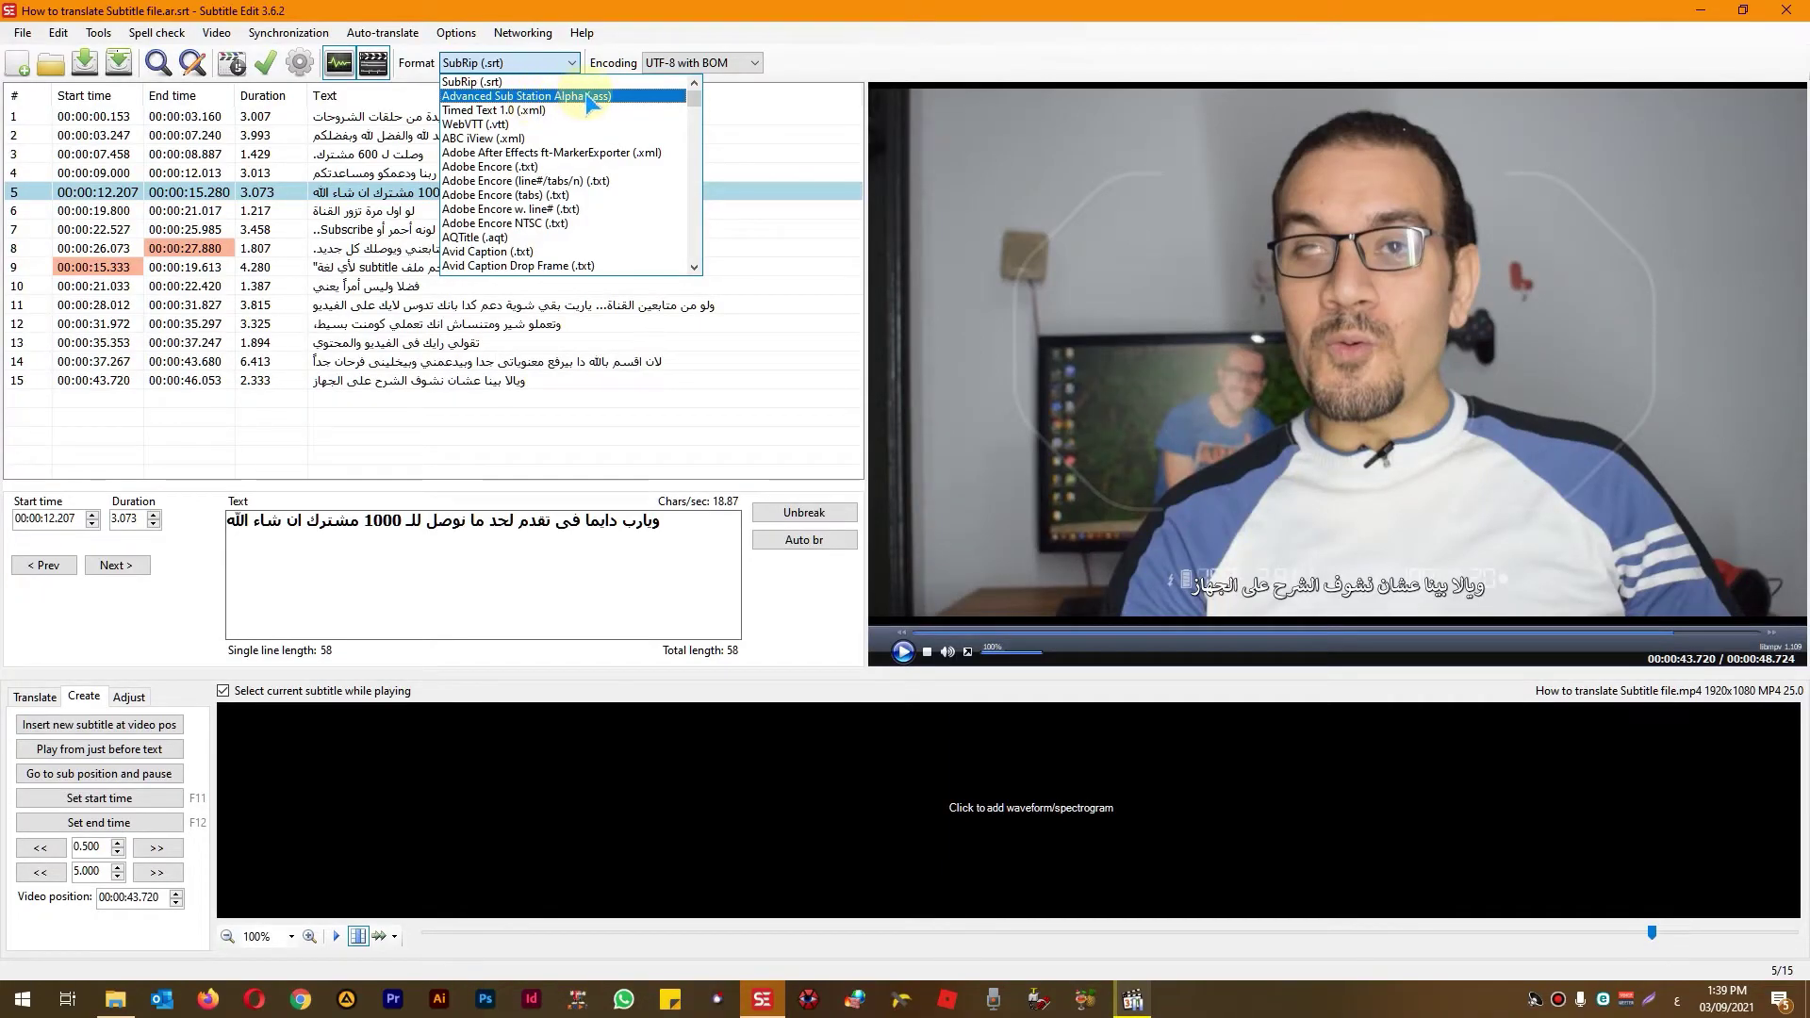
left_click(631, 63)
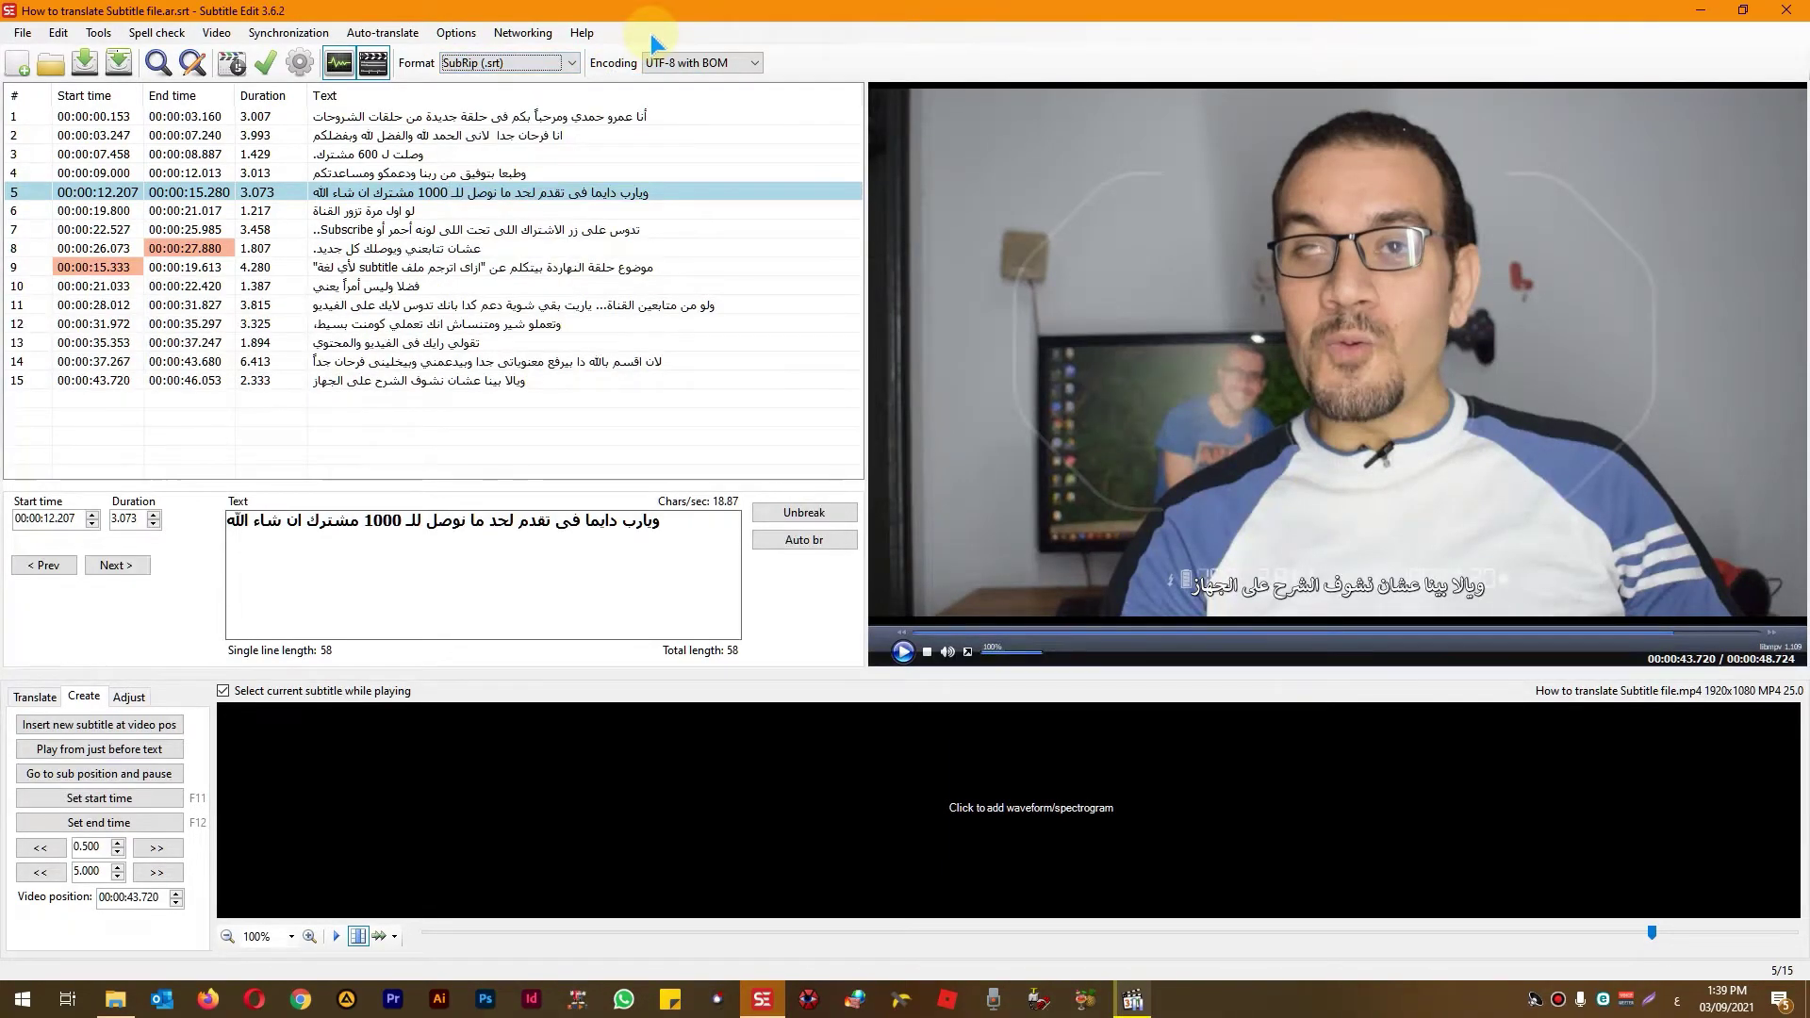
left_click(476, 71)
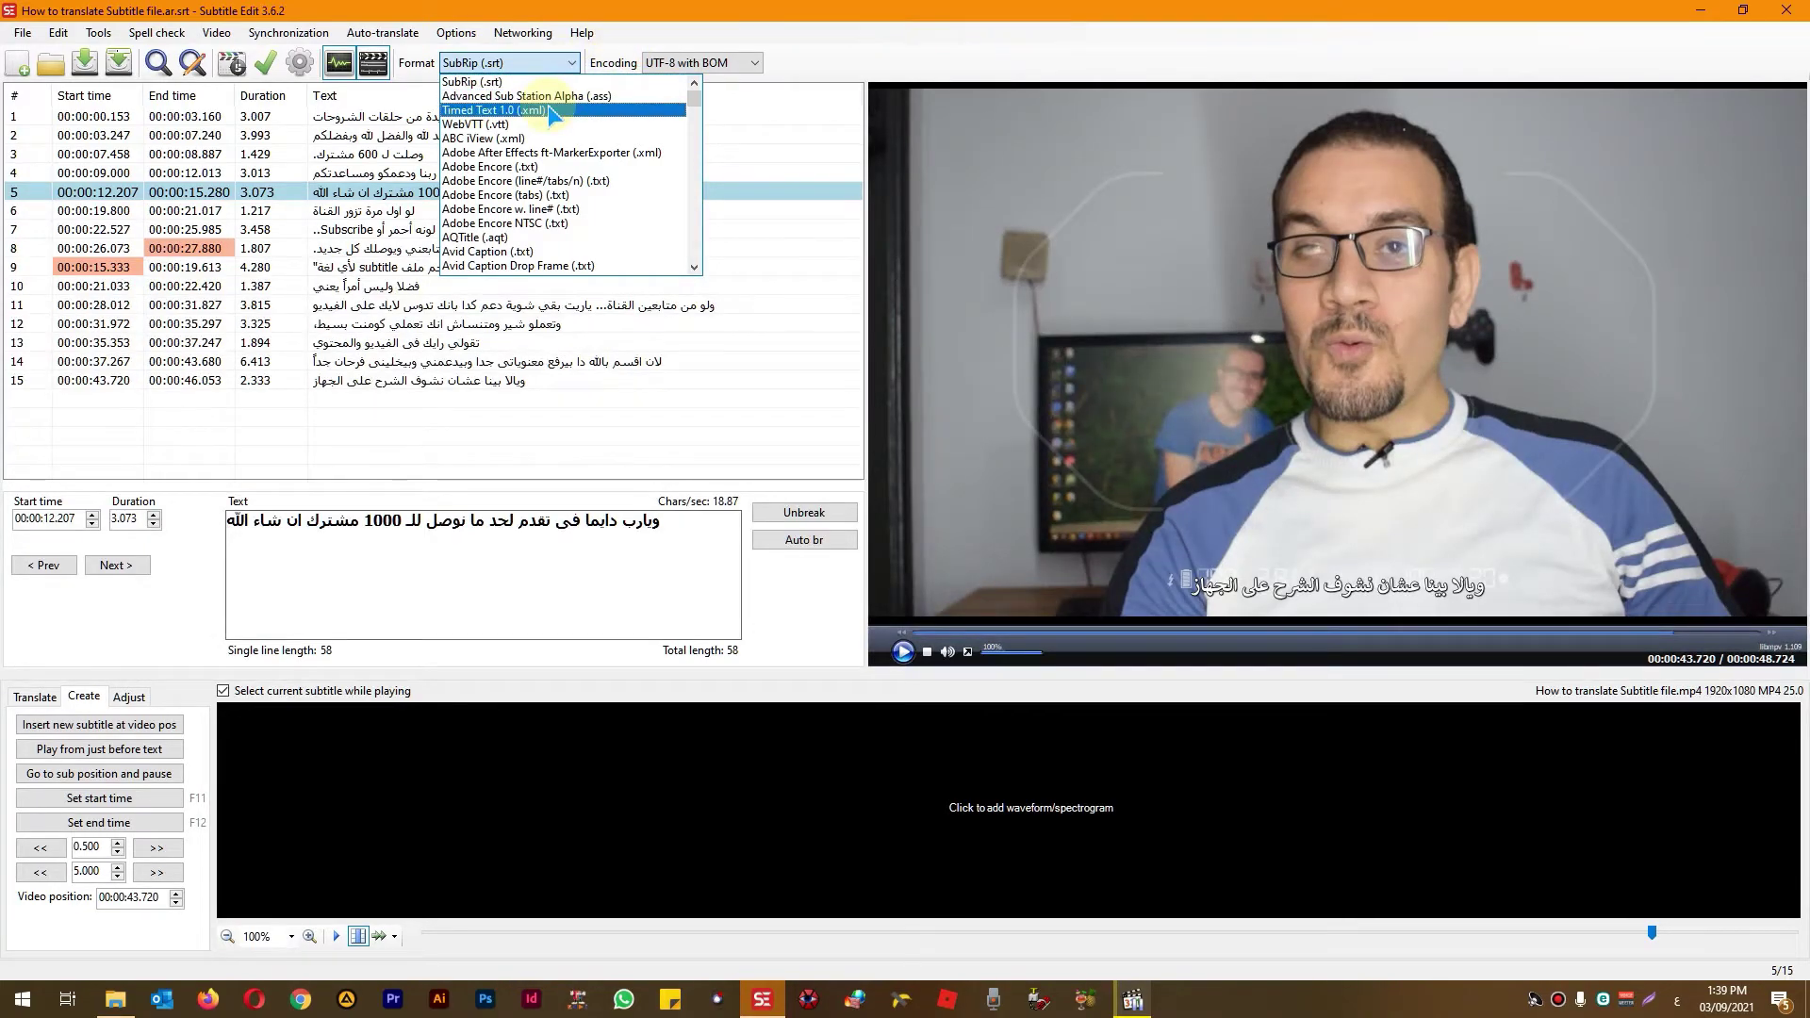
key("Escape")
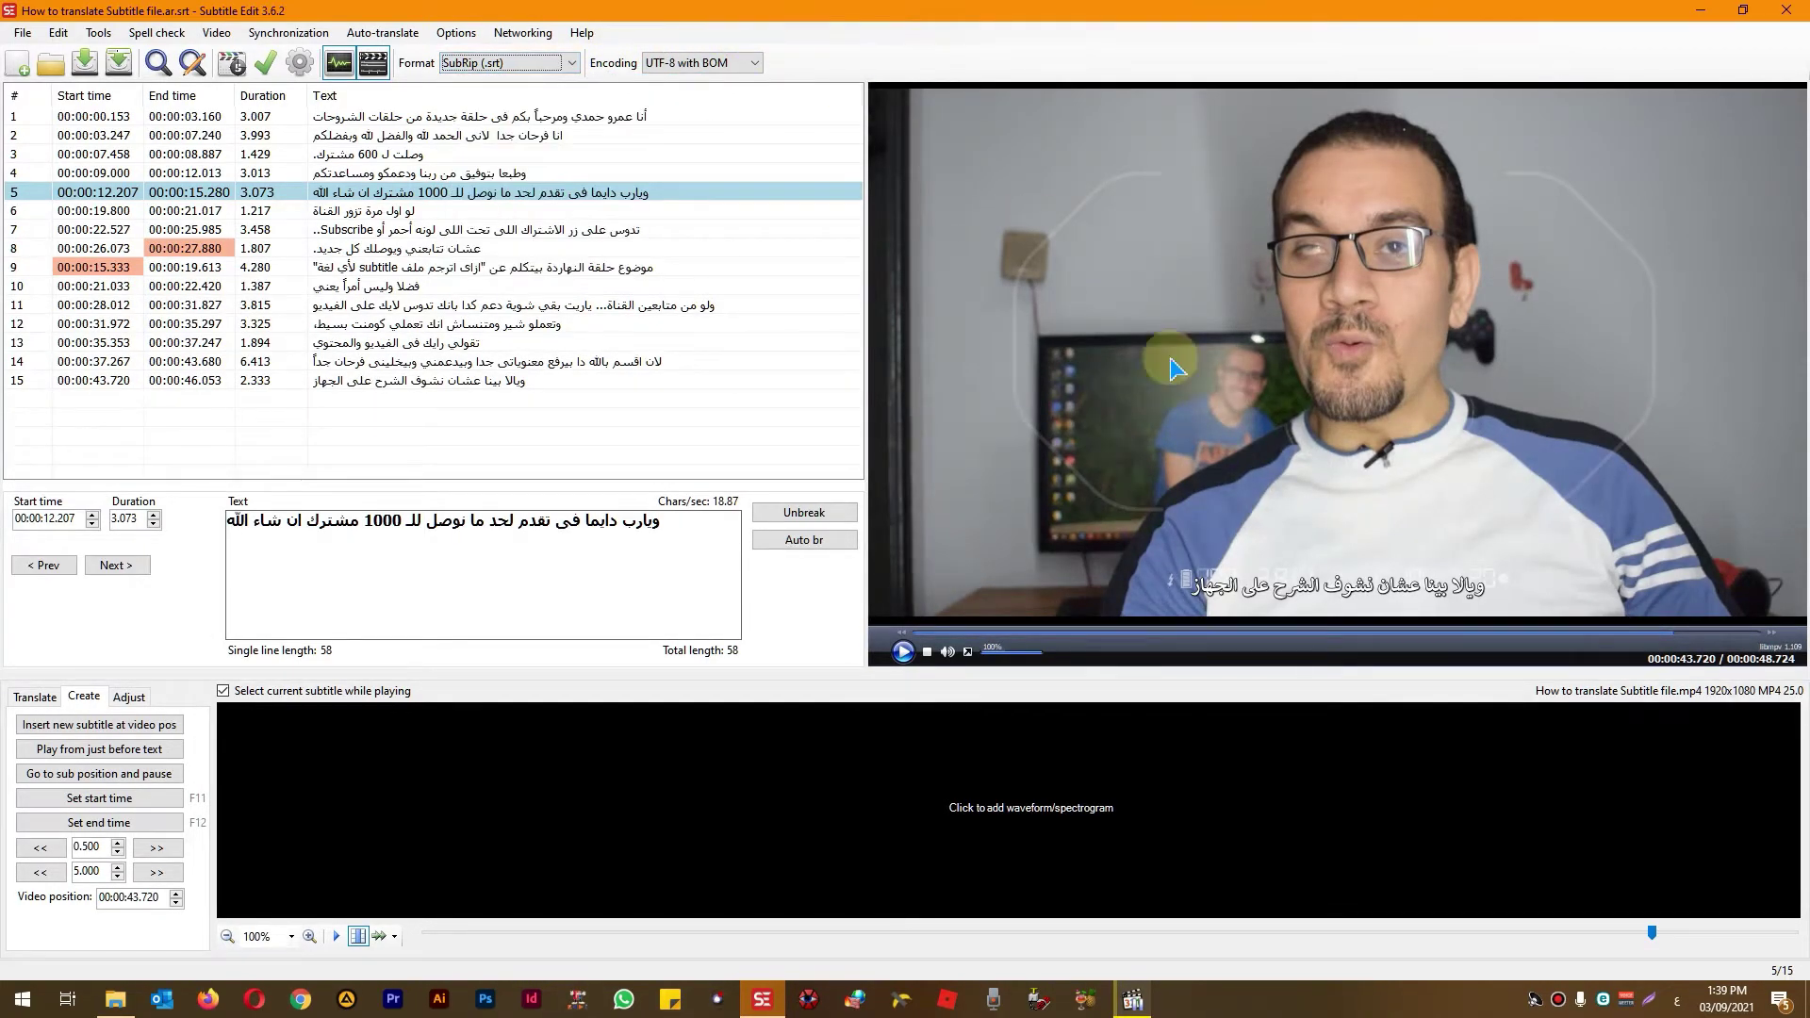
- Play the video preview briefly and change the subtitle format to Advanced Sub Station Alpha (.ass)
left_click(1321, 583)
left_click(1333, 577)
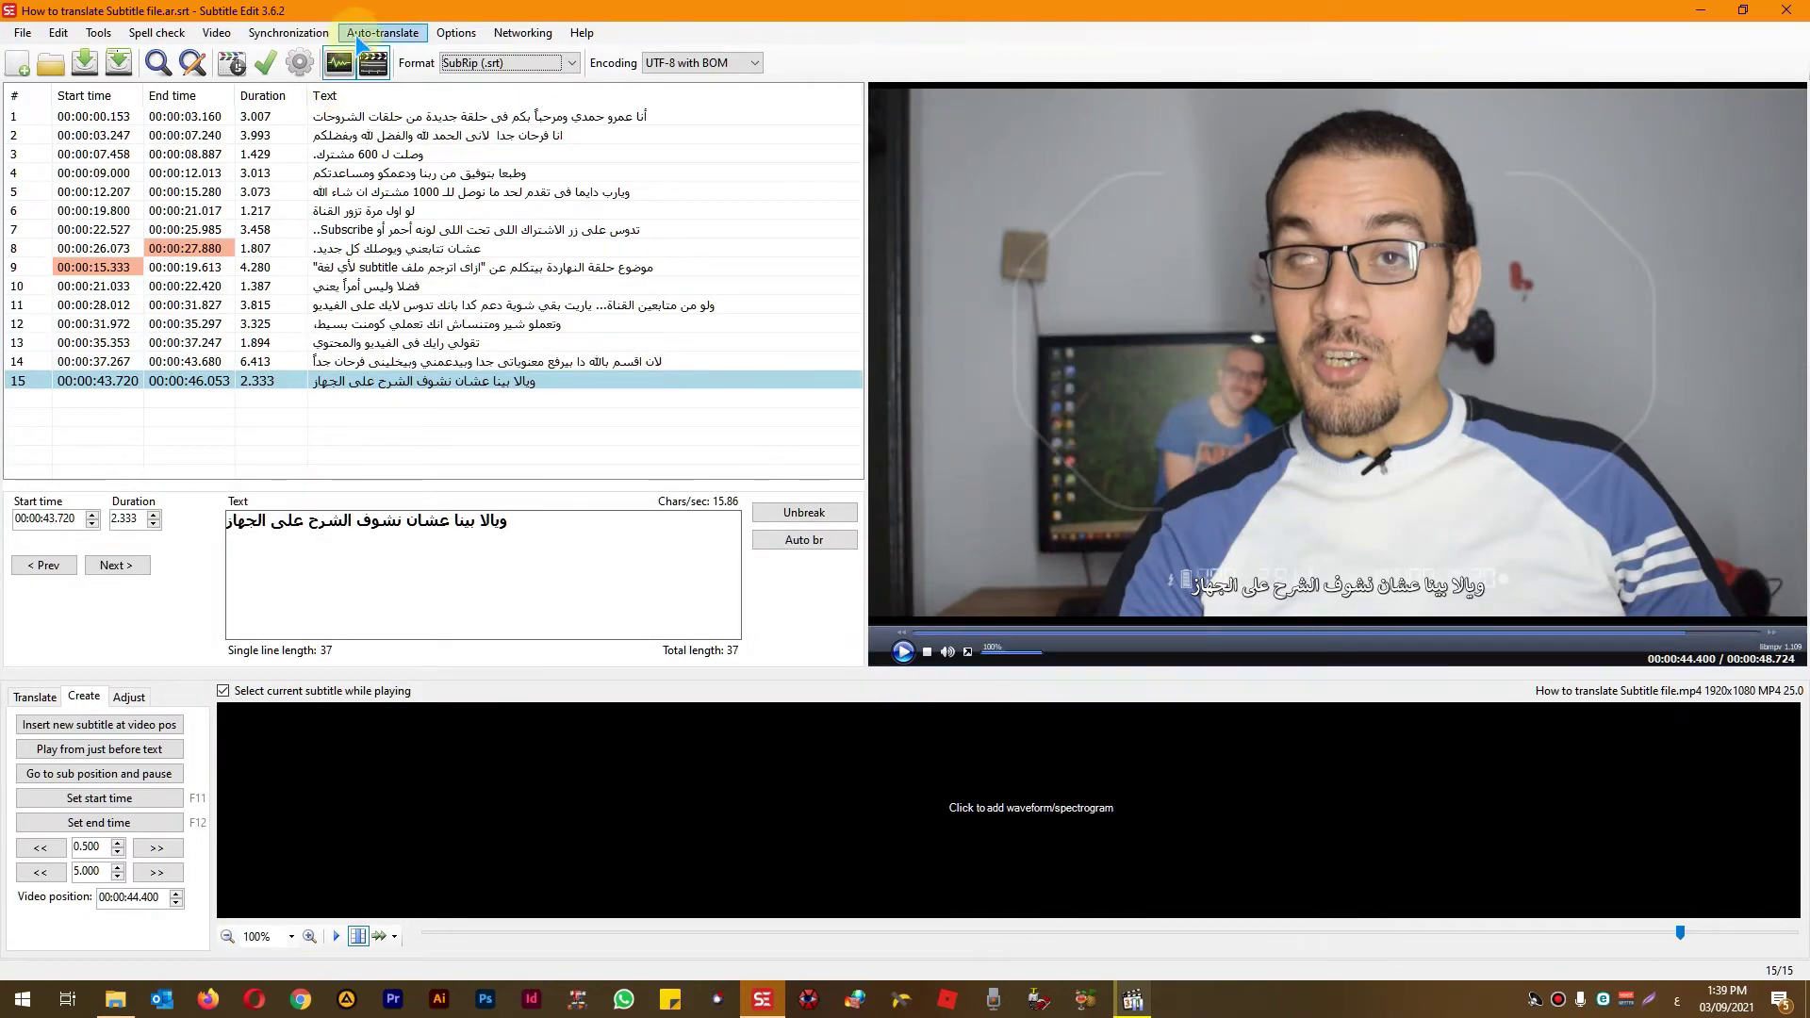
scroll(509, 62, "up", 1)
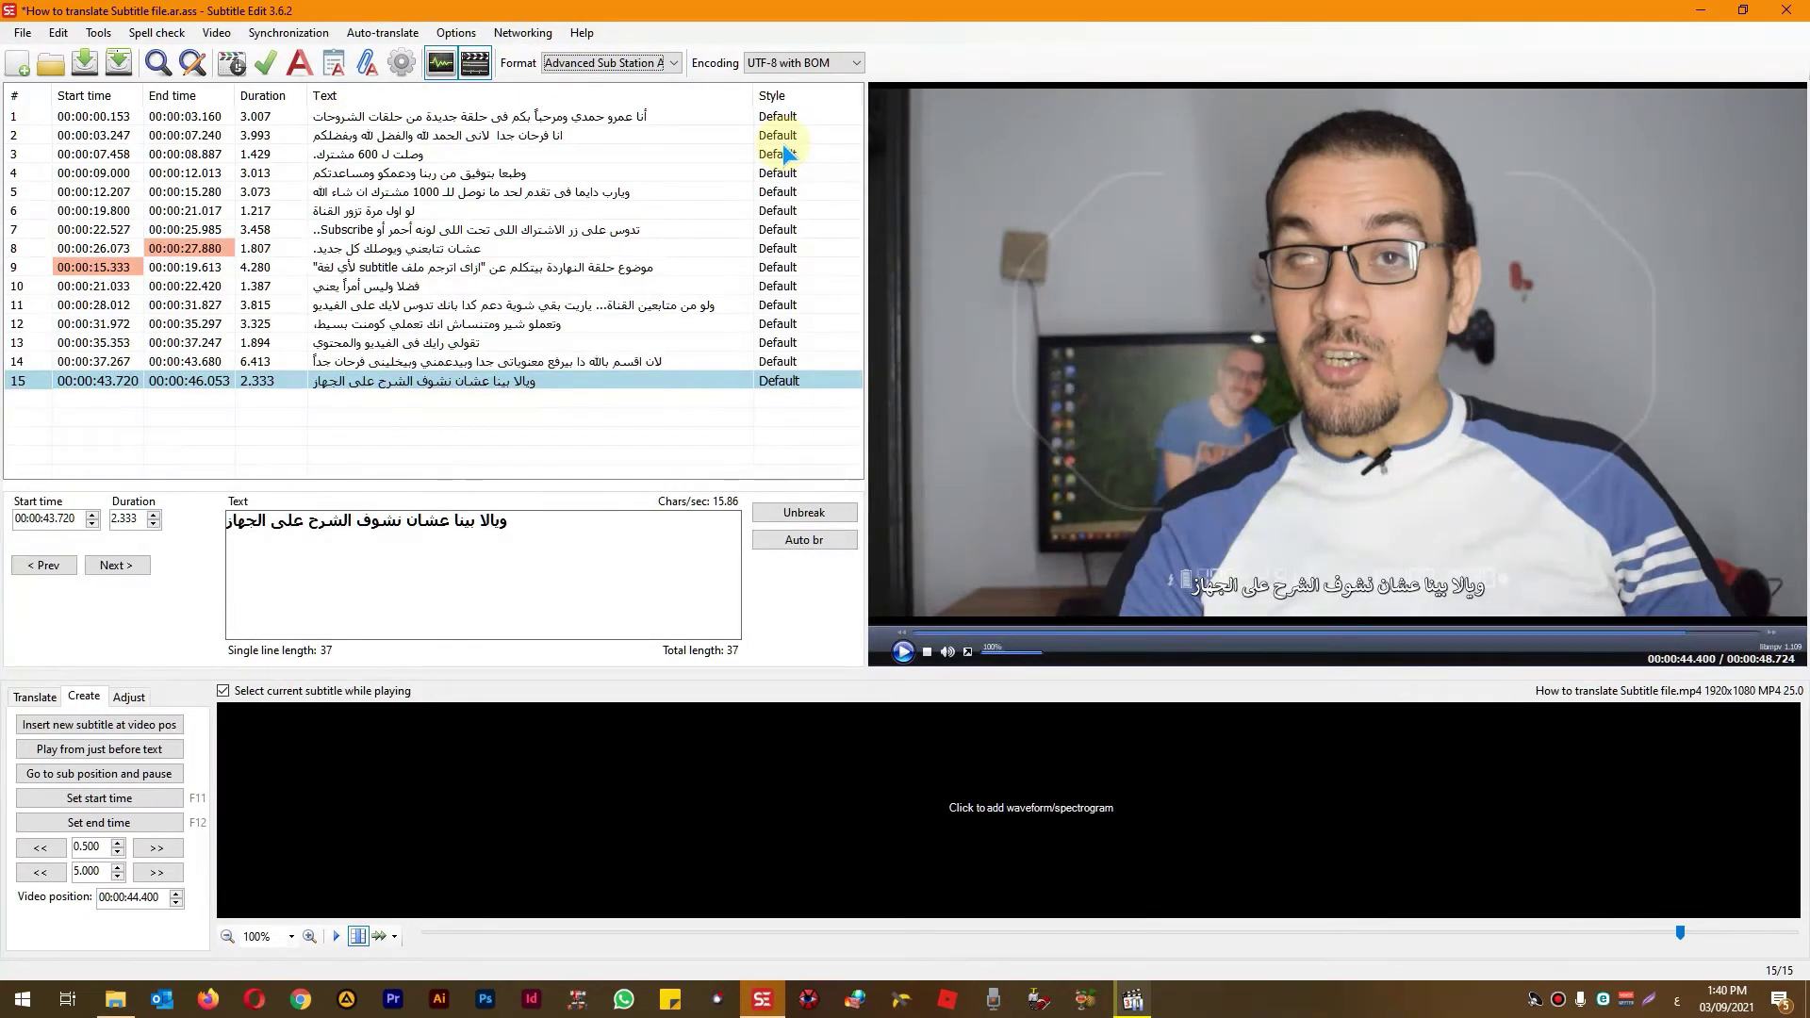